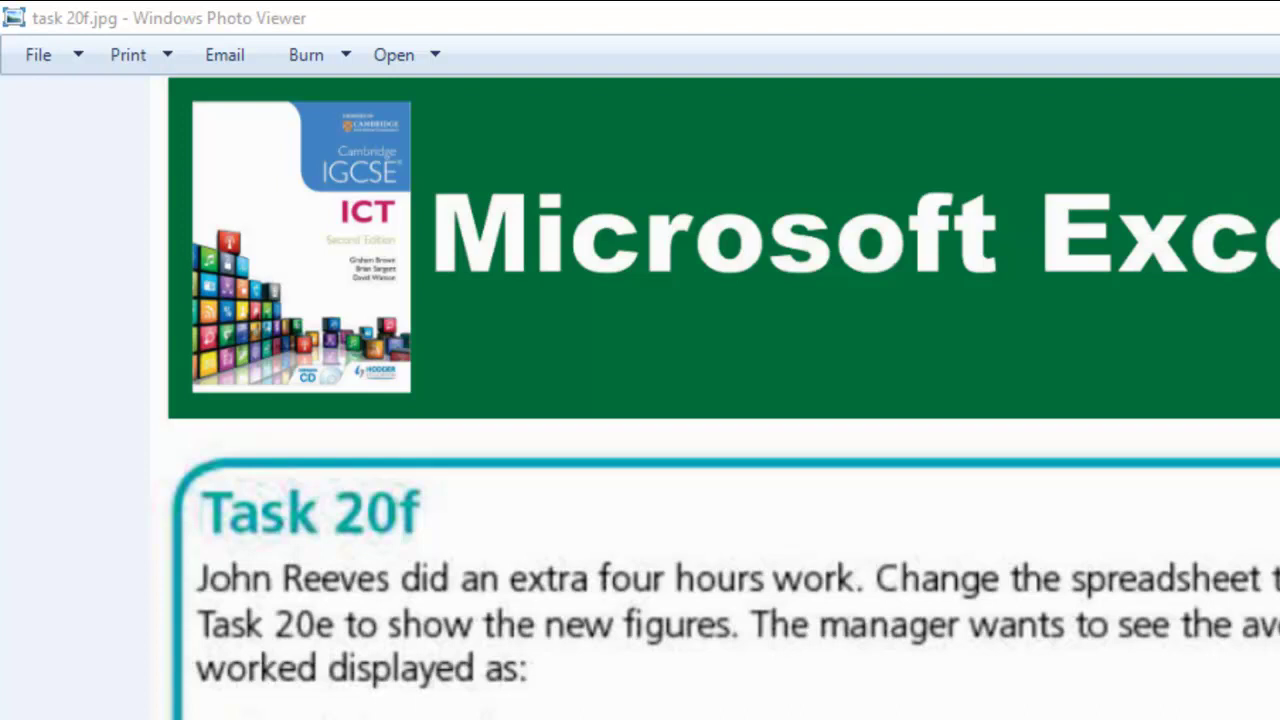
Step: Switch to the task 20e workbook in Excel and set the hours in cell B6 to 21
key("alt+Tab")
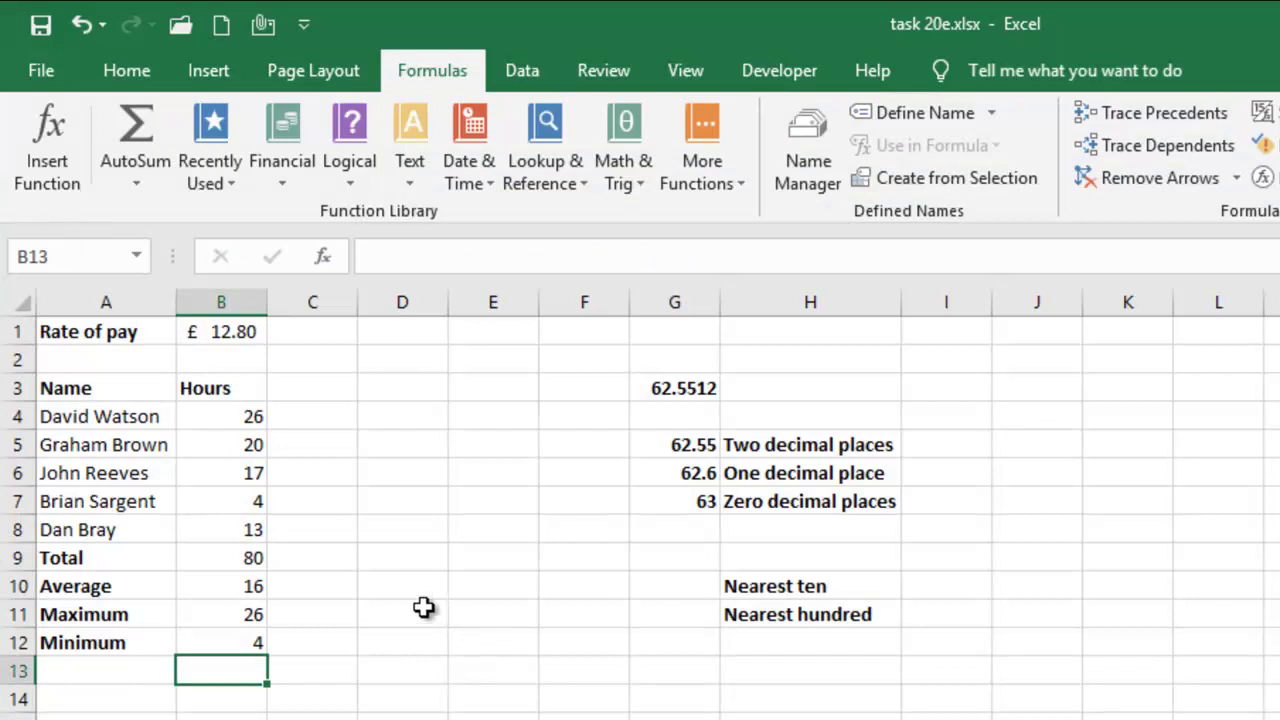
left_click(238, 478)
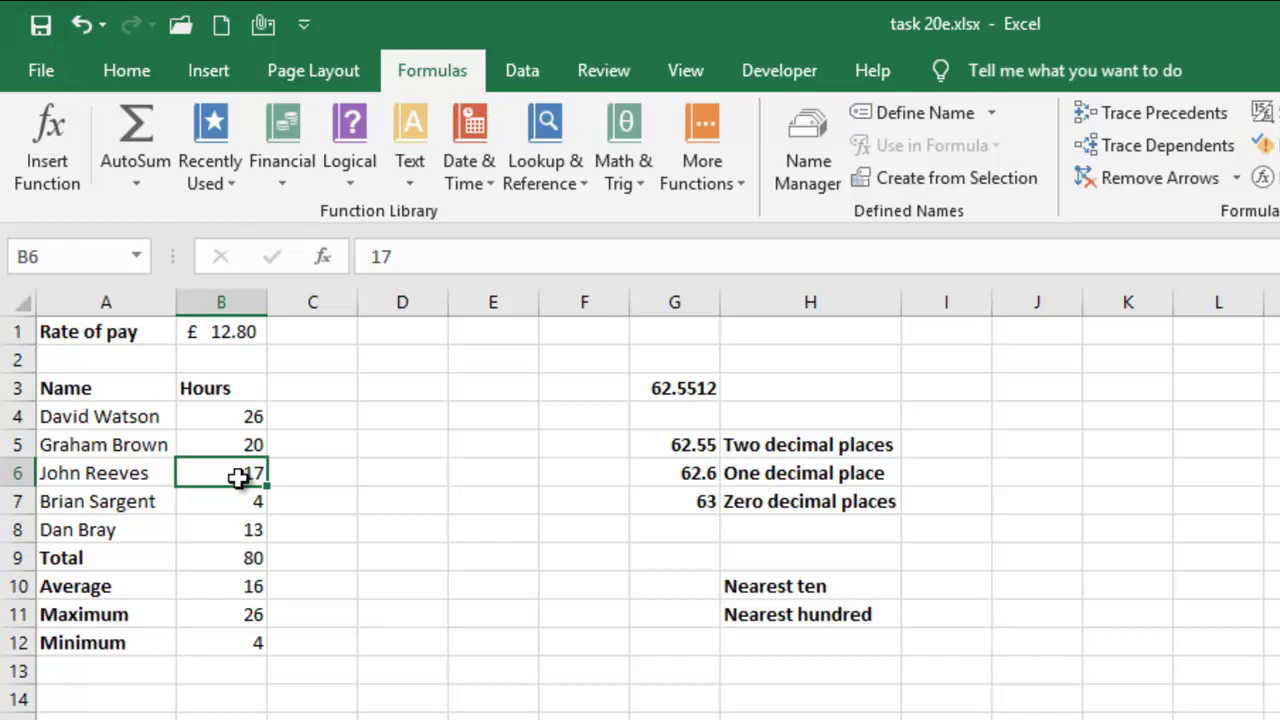
type("21")
left_click(323, 556)
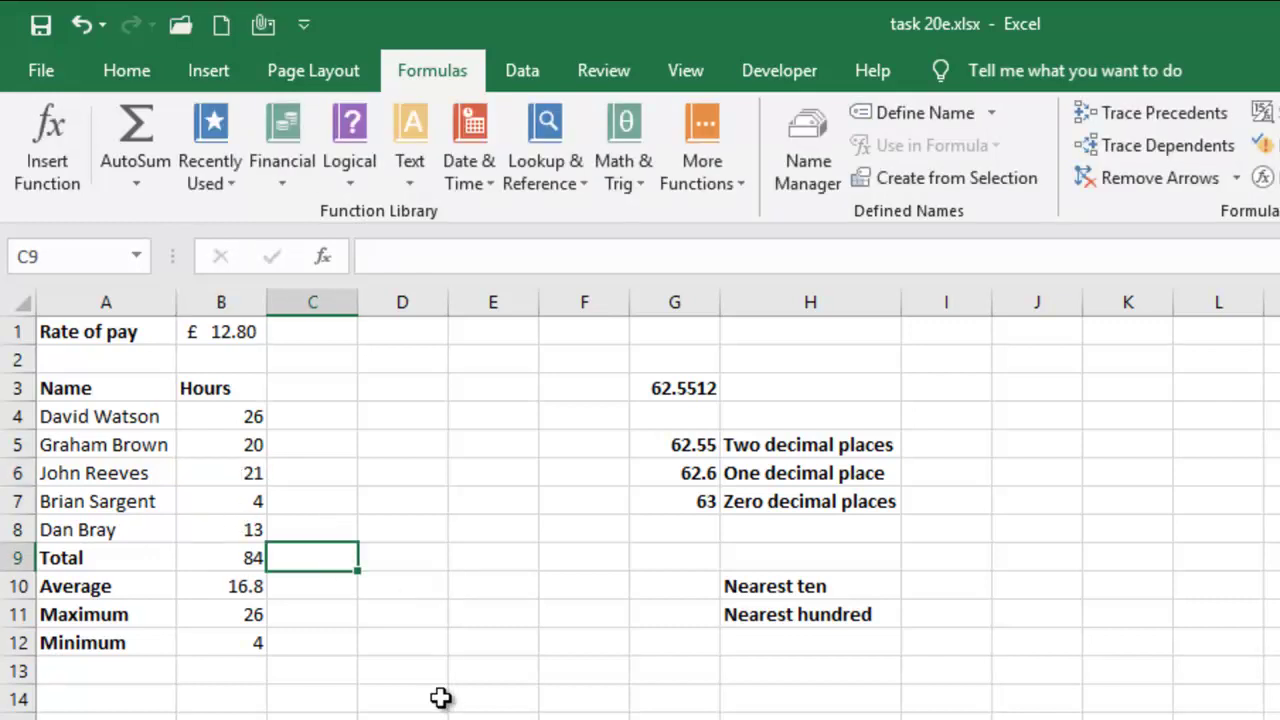
left_click(235, 590)
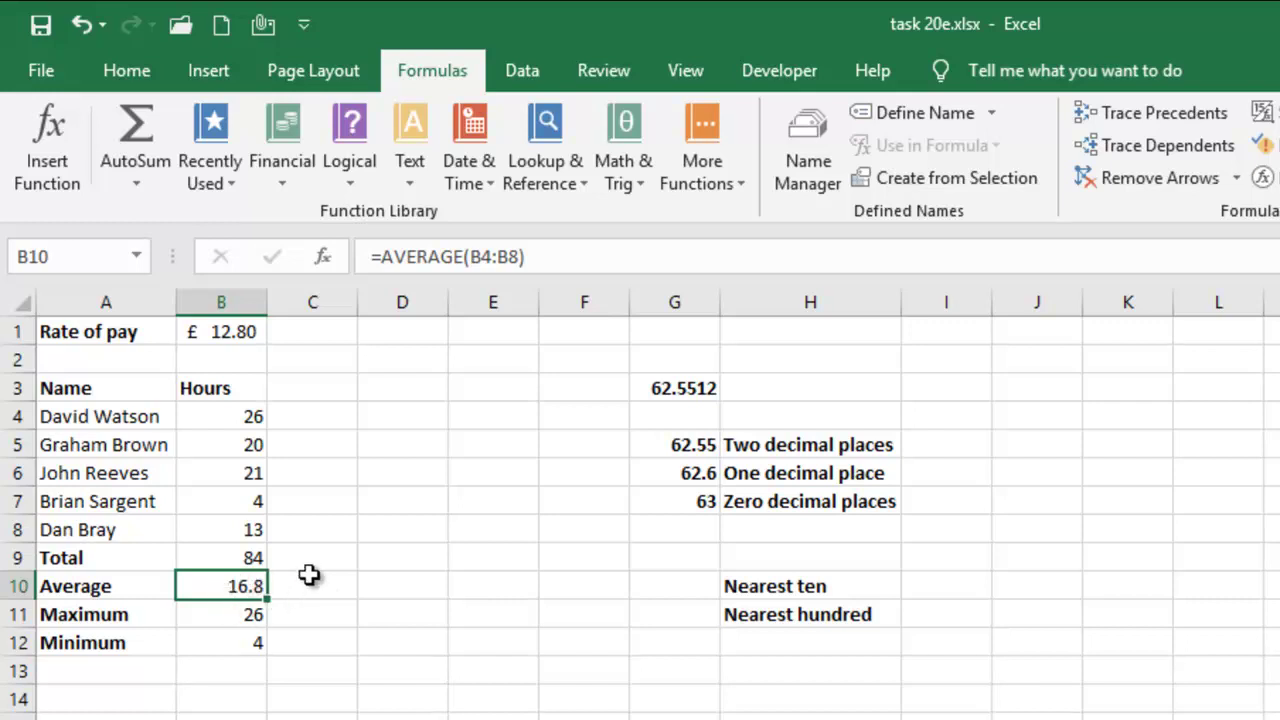
Step: Enter the headings Integer in cell C9 and Rounded in cell D9
left_click(321, 557)
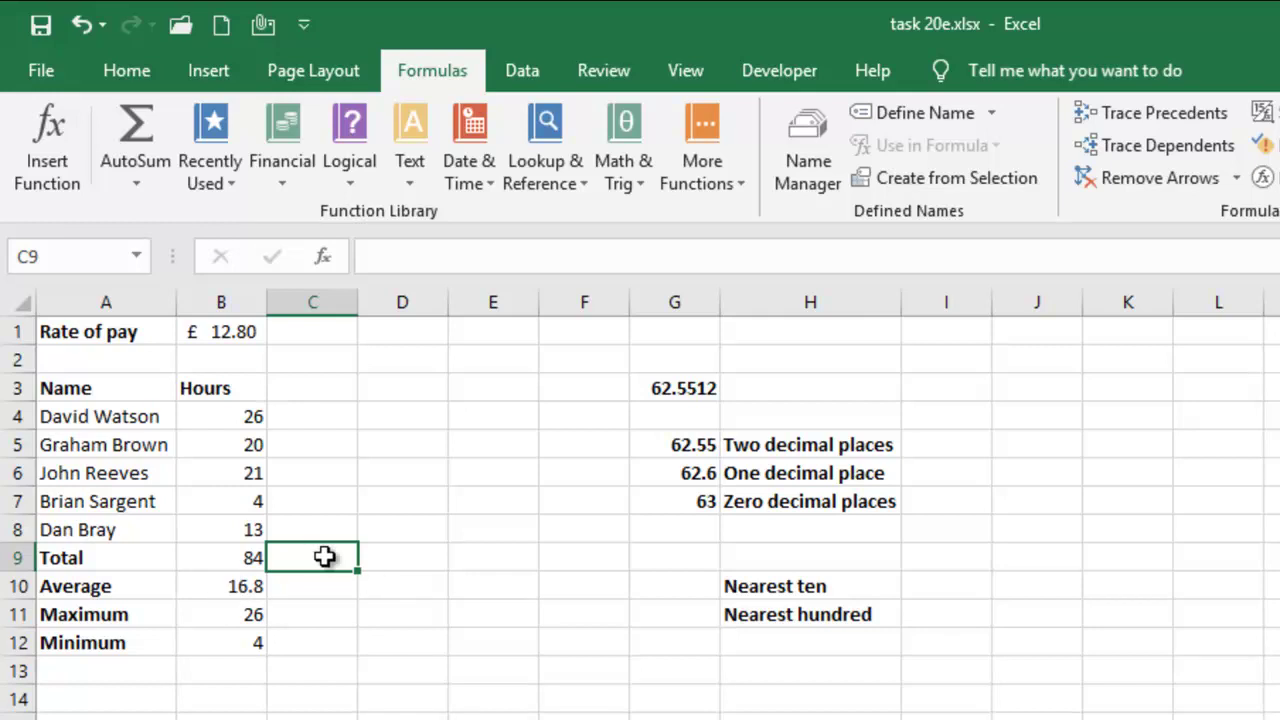
type("Integer")
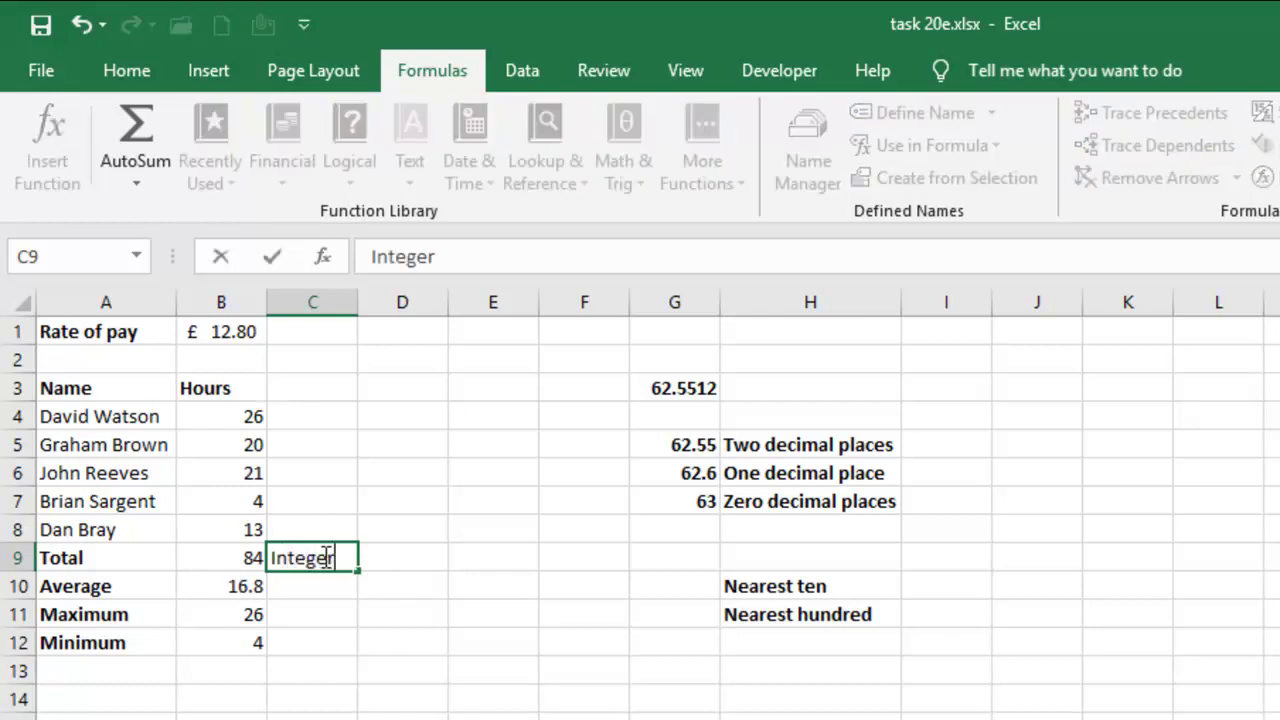
key("Tab")
type("Rojun")
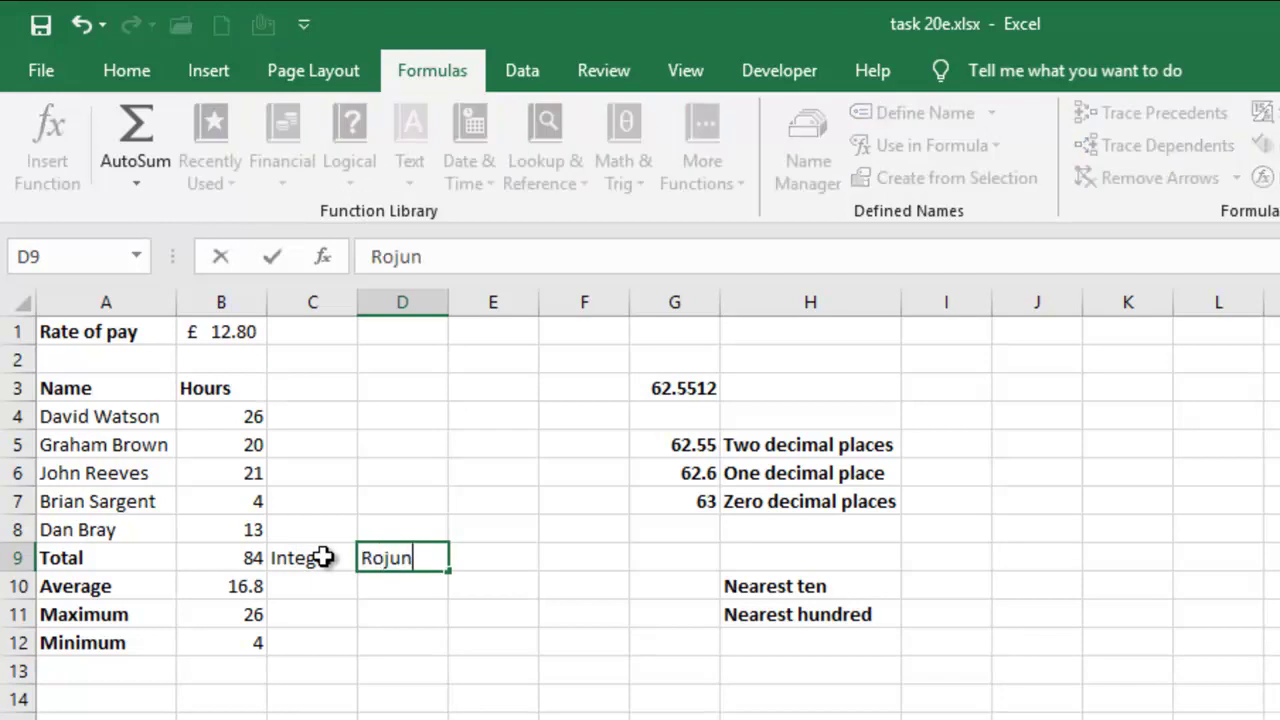
key("BackSpace")
key("BackSpace")
key("BackSpace")
type("unded")
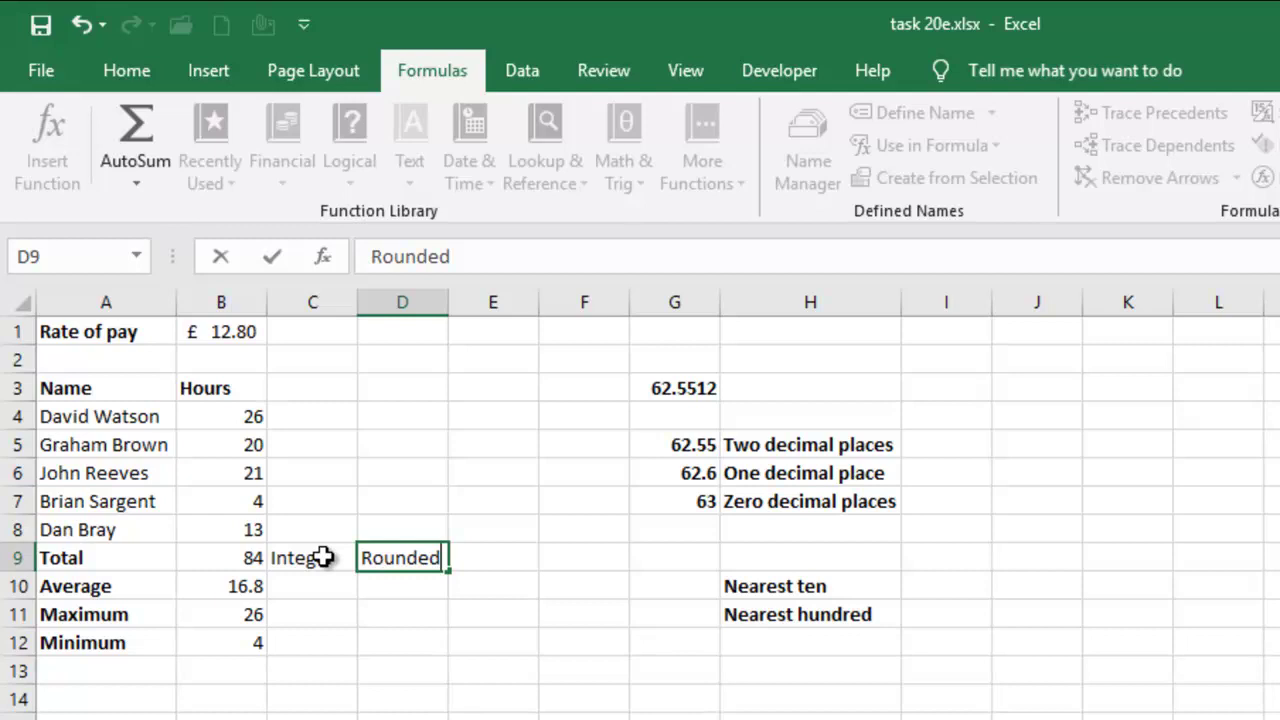
left_click(306, 580)
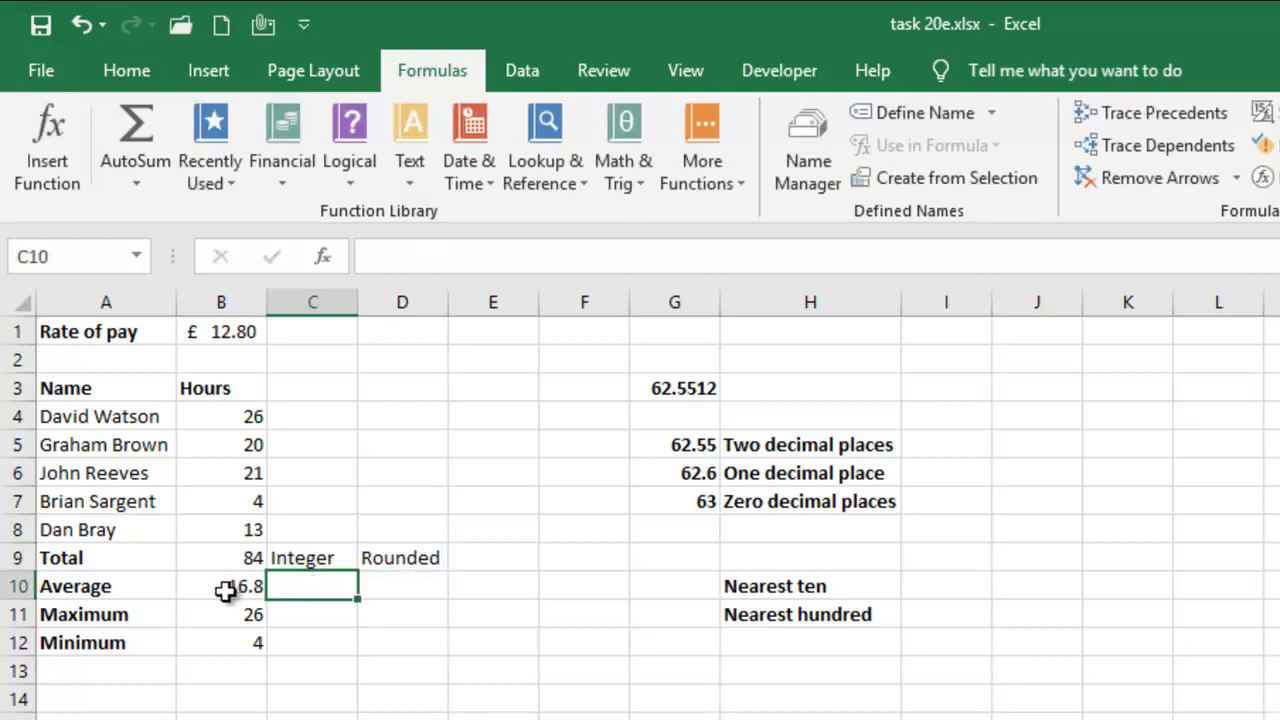
Step: Enter the formula =INT(B10) in cell C10 to show the average hours as an integer
left_click(232, 589)
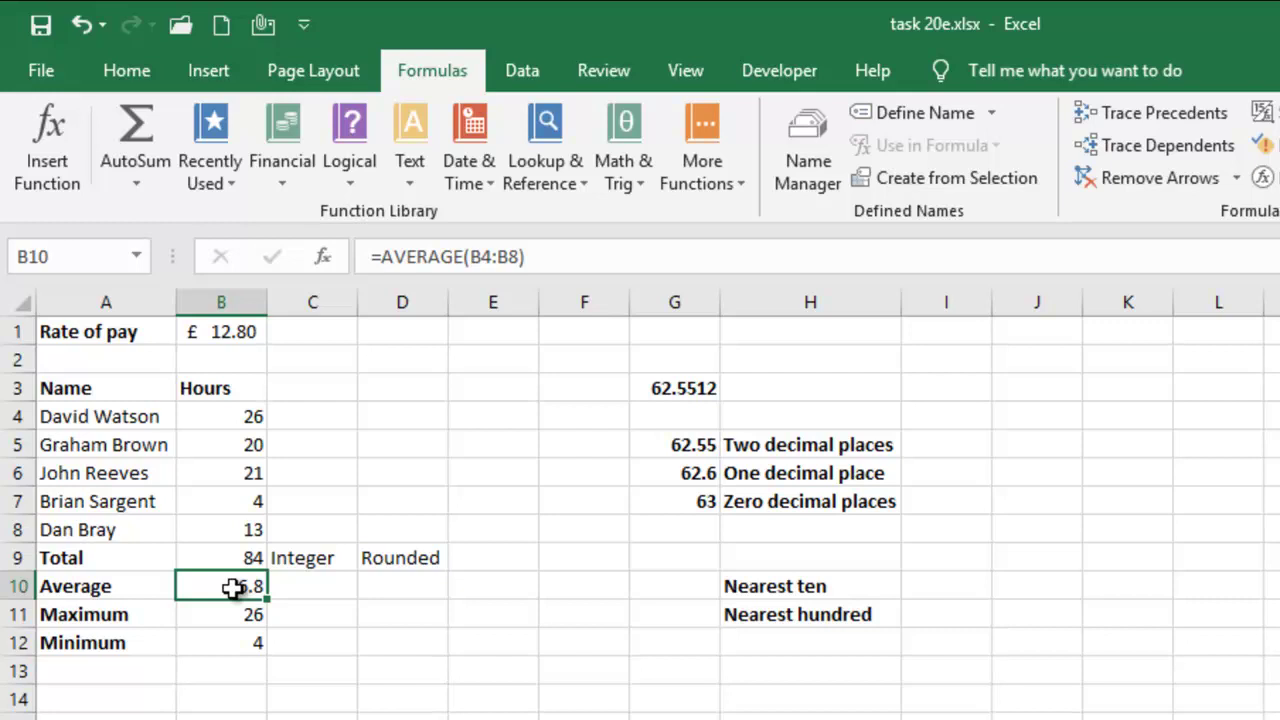
left_click(303, 586)
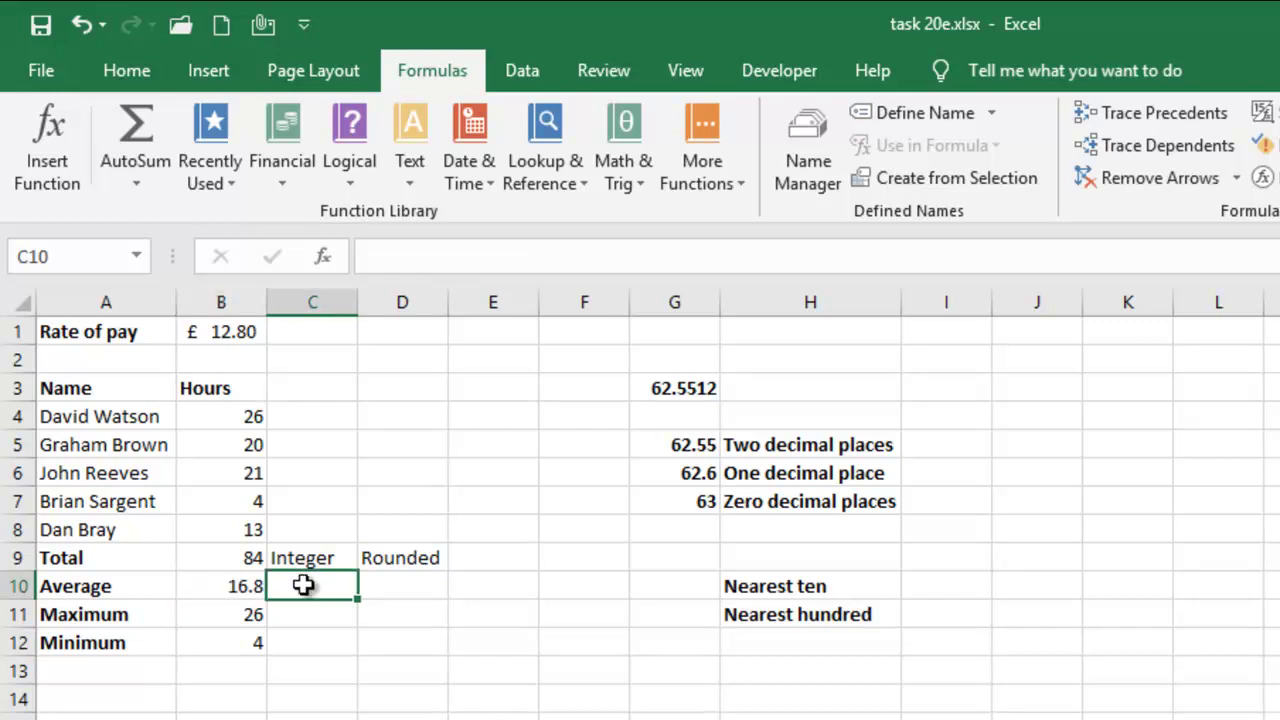
type("=")
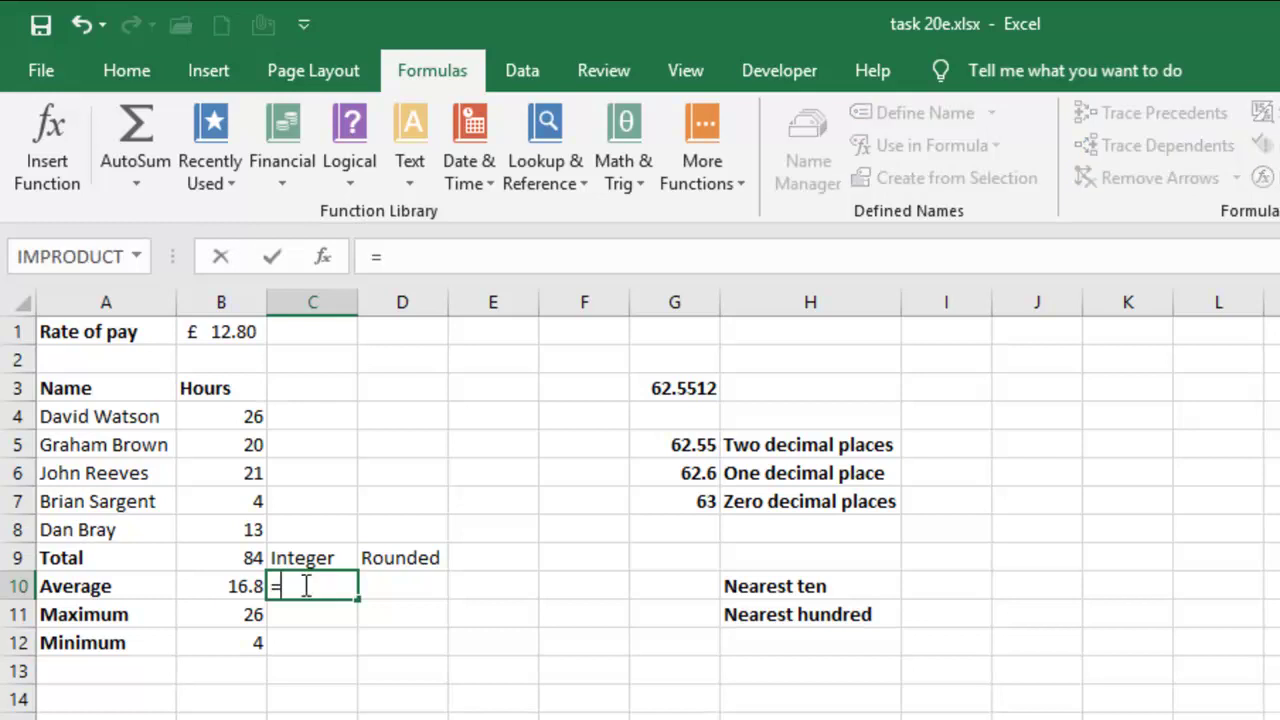
type("INT(")
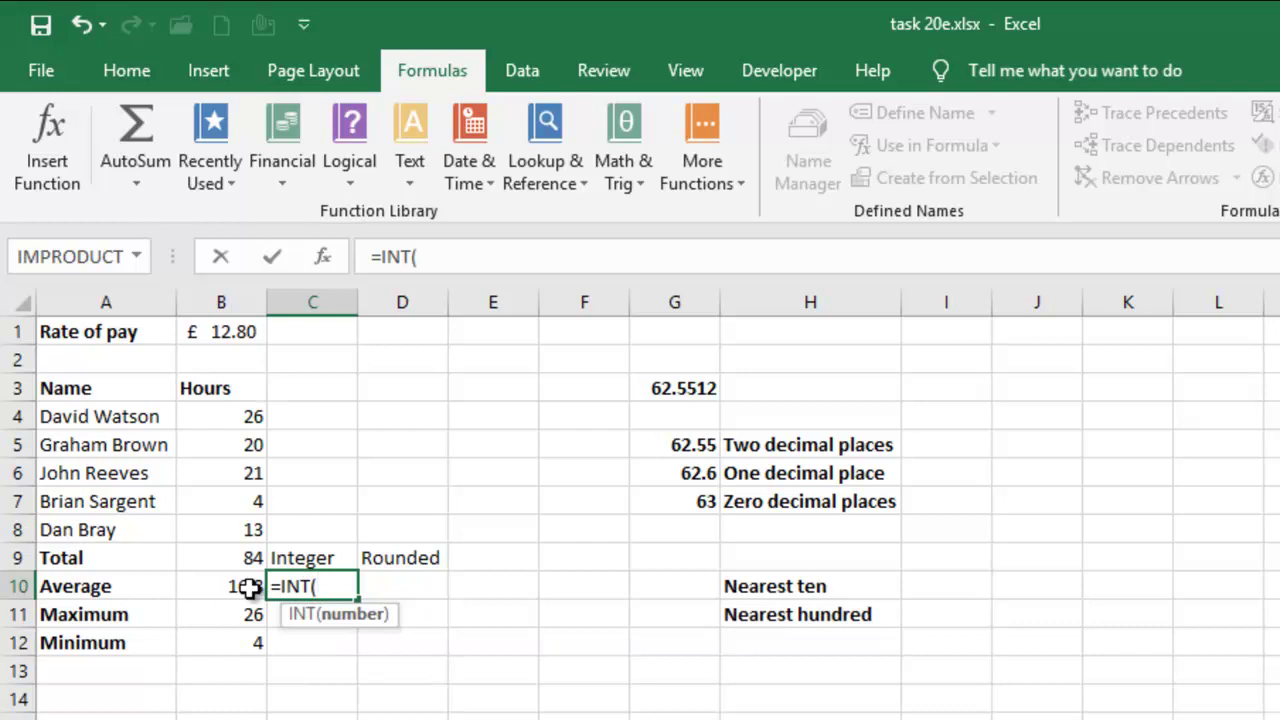
left_click(247, 586)
type(")")
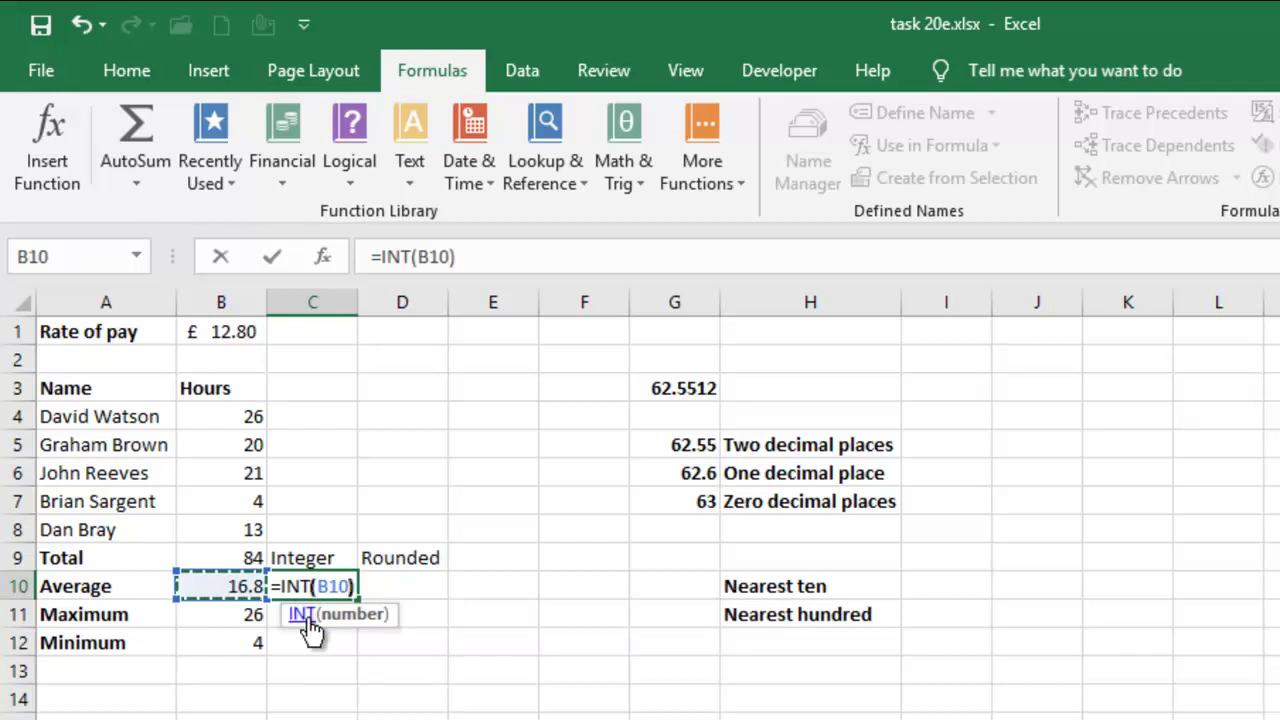
key("Return")
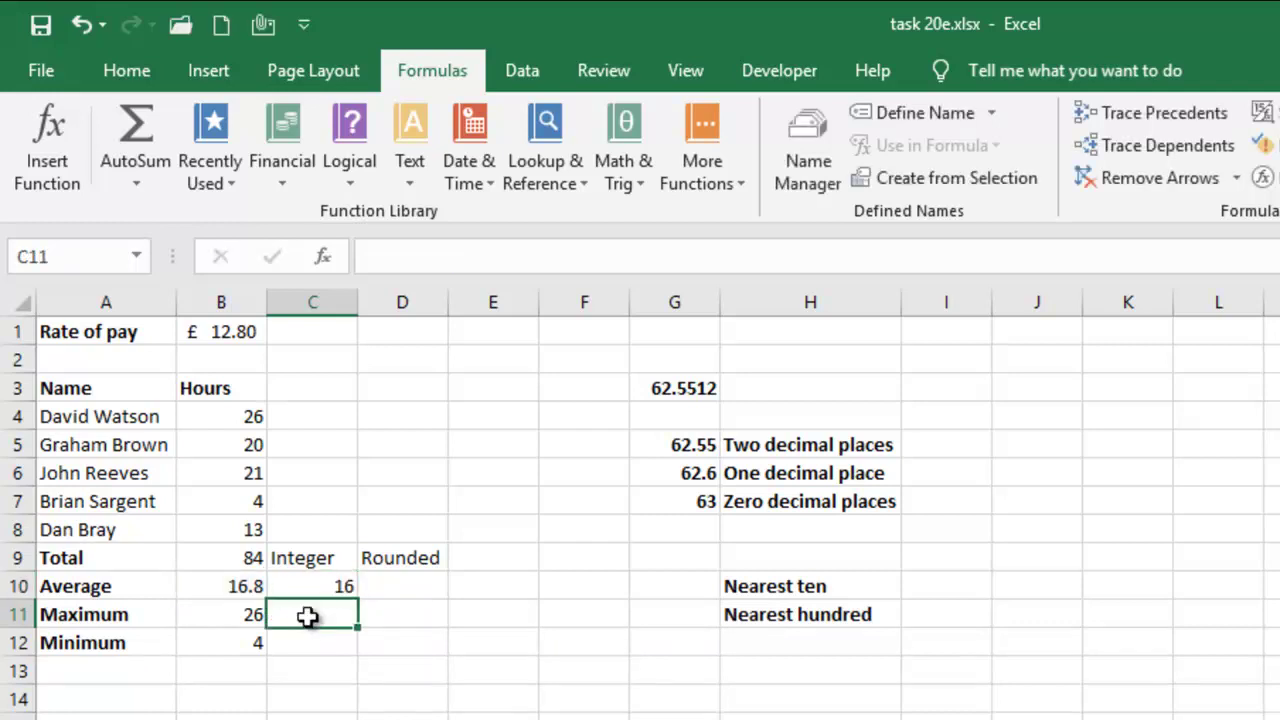
Step: Enter the formula =ROUND(B10,0) in cell D10 to round the average hours to zero decimal places
left_click(398, 591)
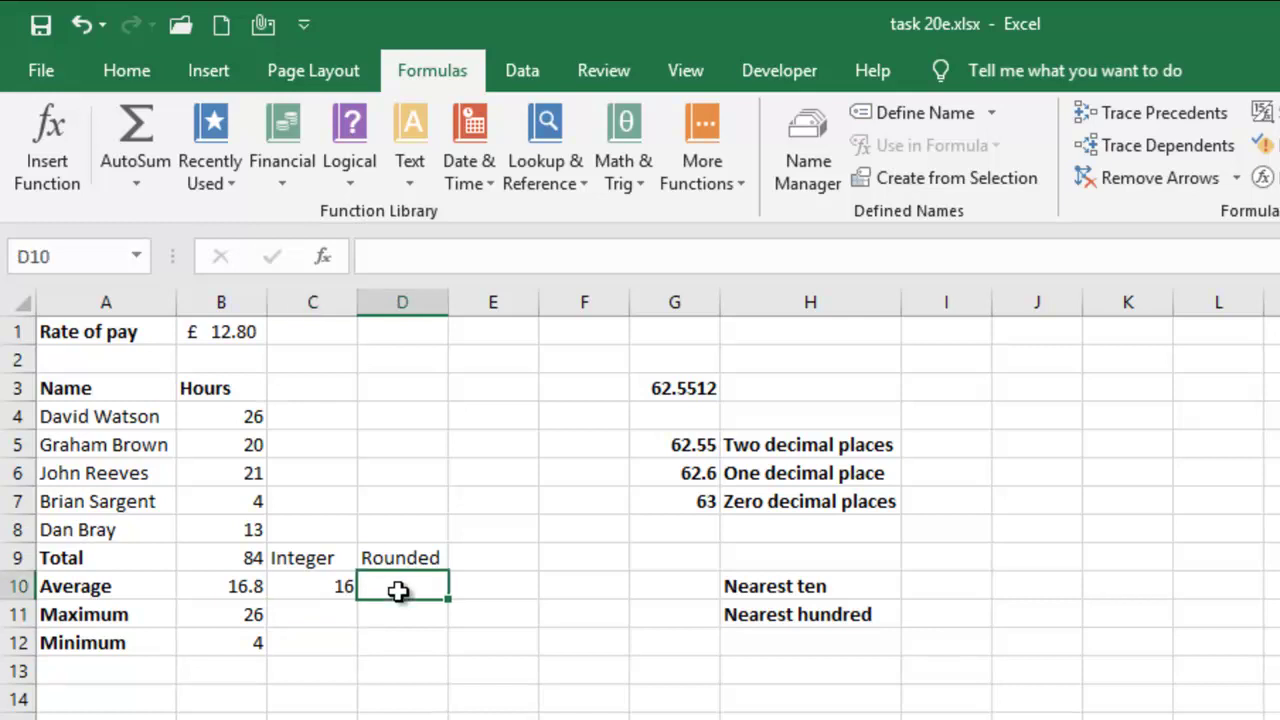
double_click(398, 591)
type("=")
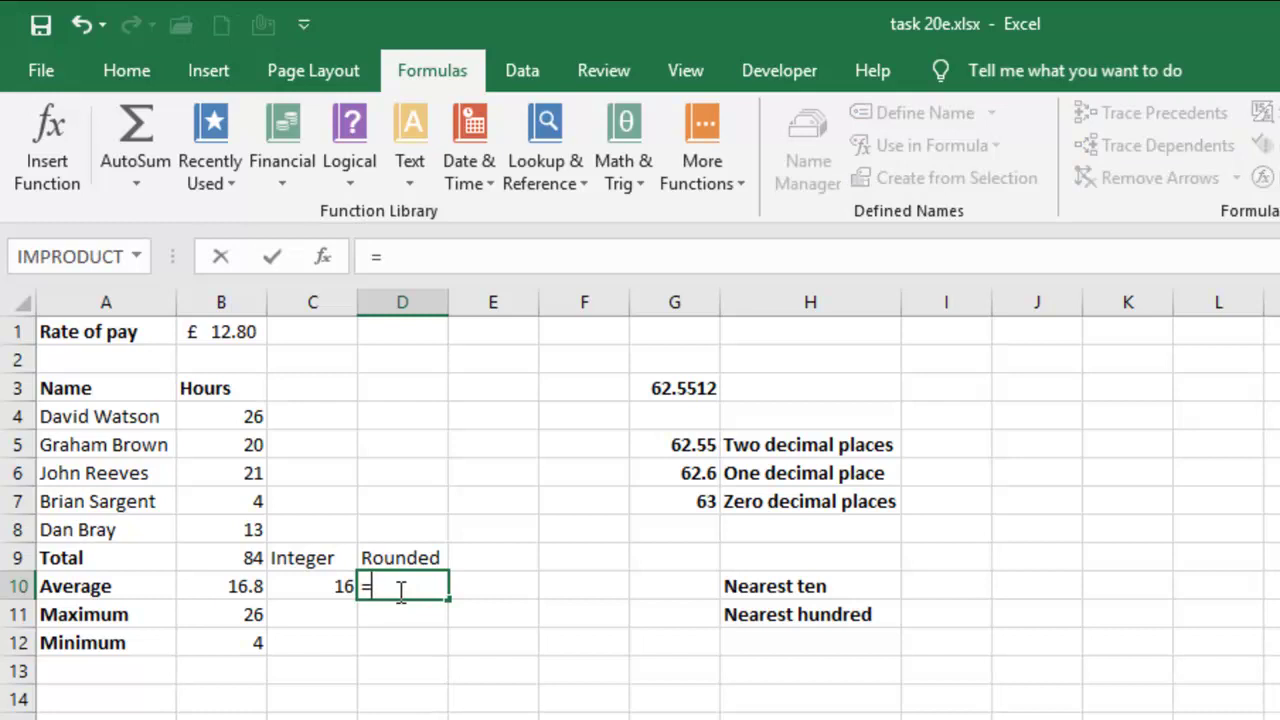
type("ROUN")
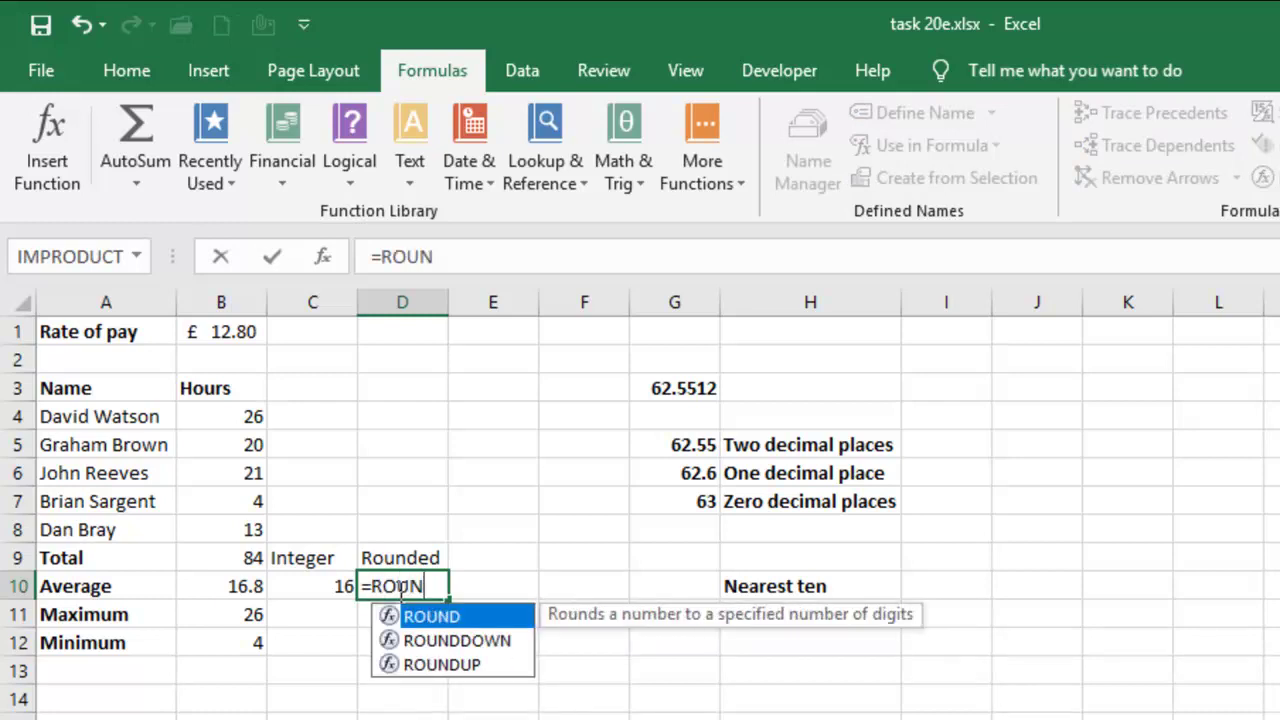
type("D(")
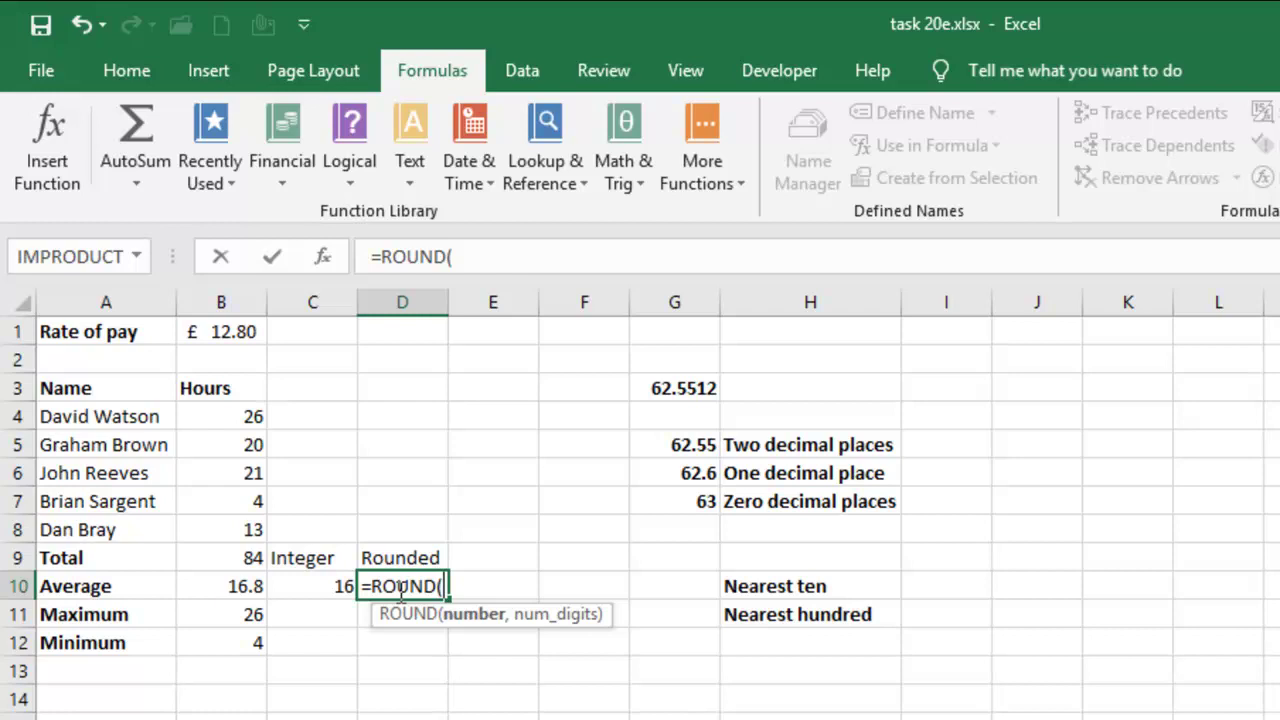
left_click(248, 586)
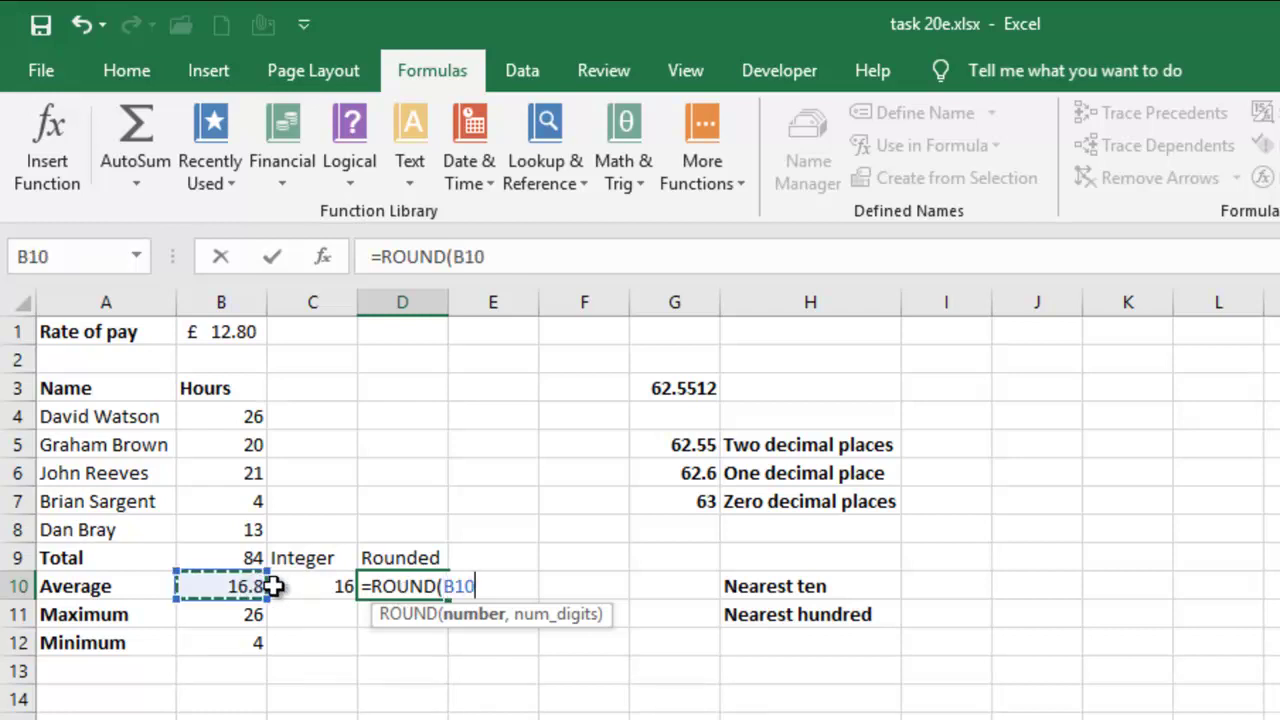
type(",0")
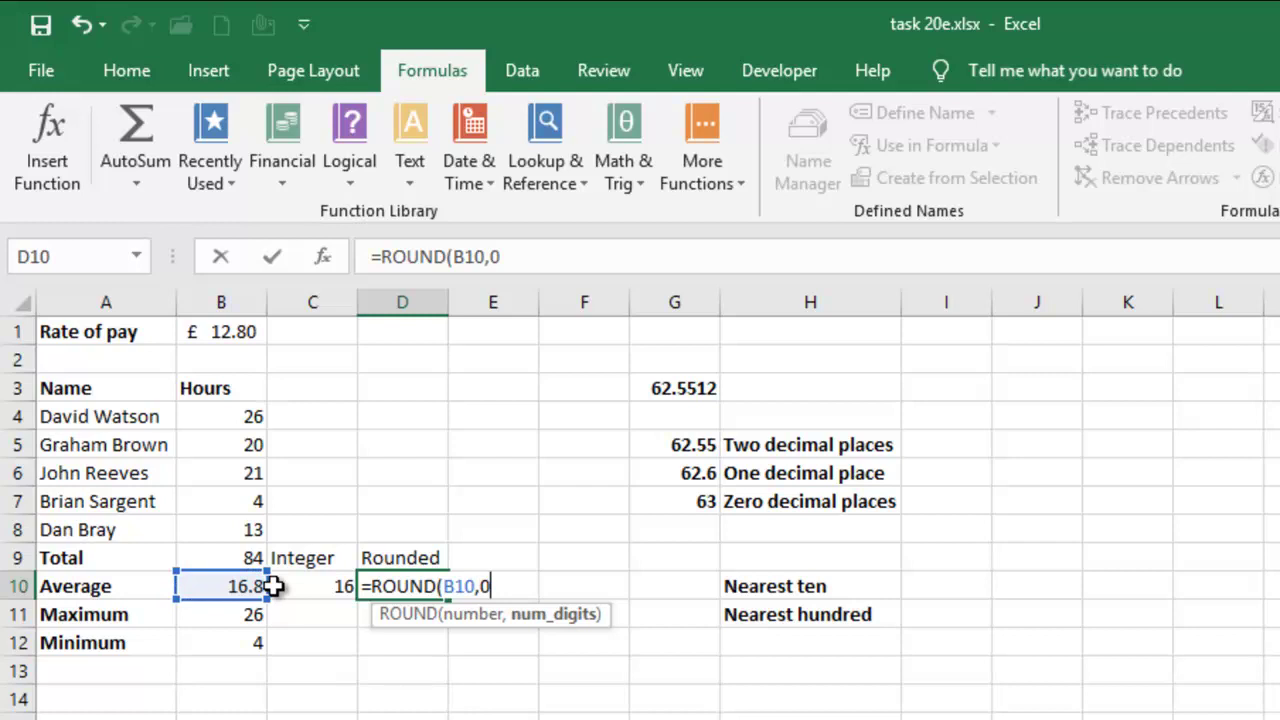
type(")")
key("Return")
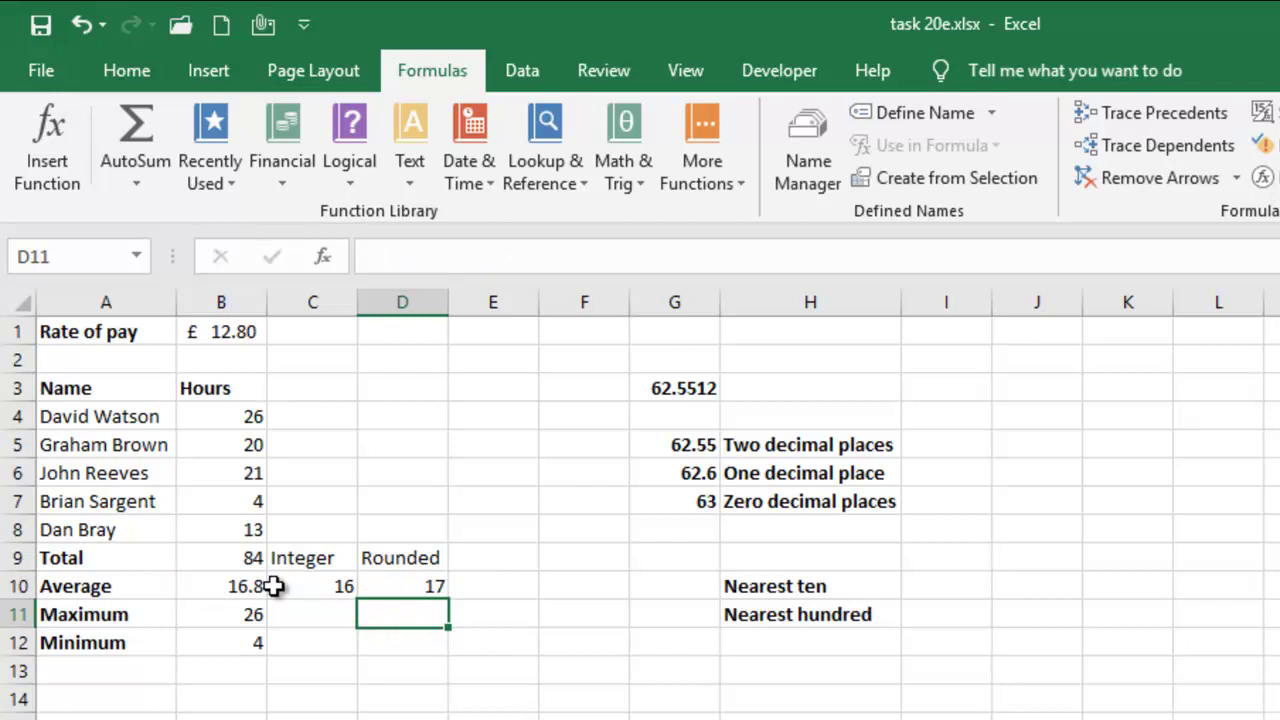
Step: Compare the formulas in C10 and D10 with the ROUND examples in G5:G7 and the empty nearest ten and nearest hundred cells
left_click(325, 590)
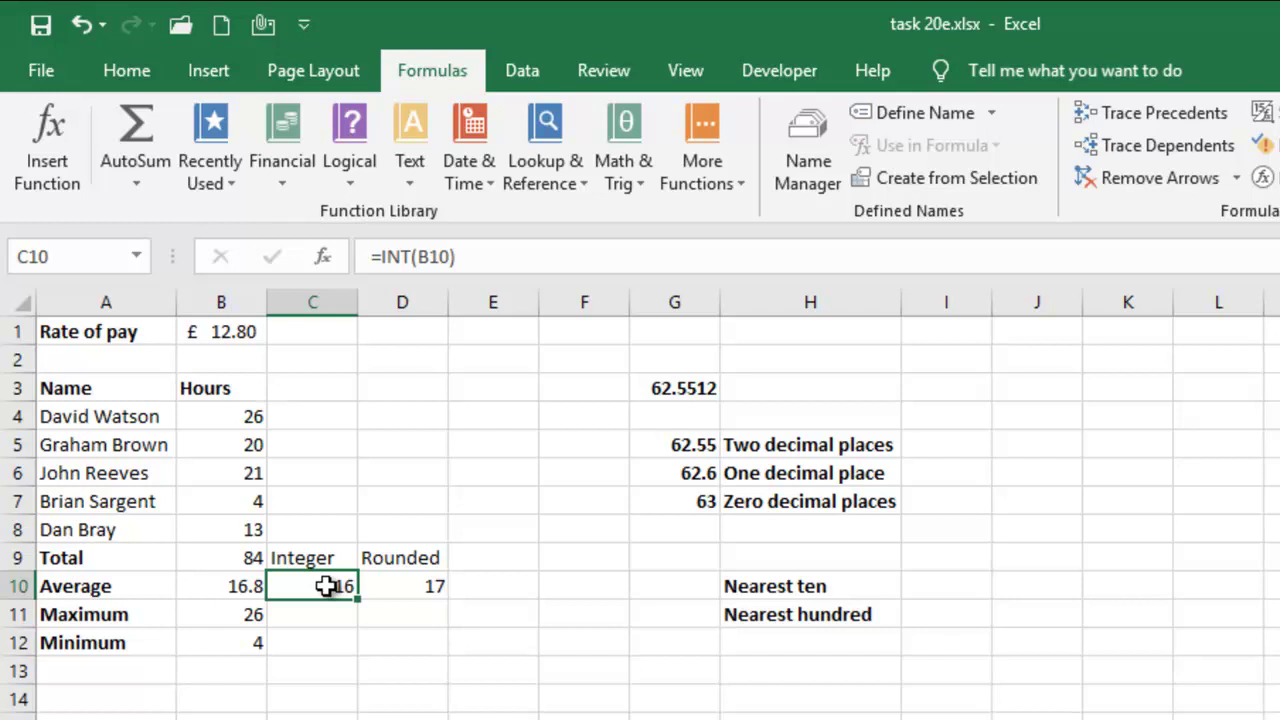
left_click(403, 586)
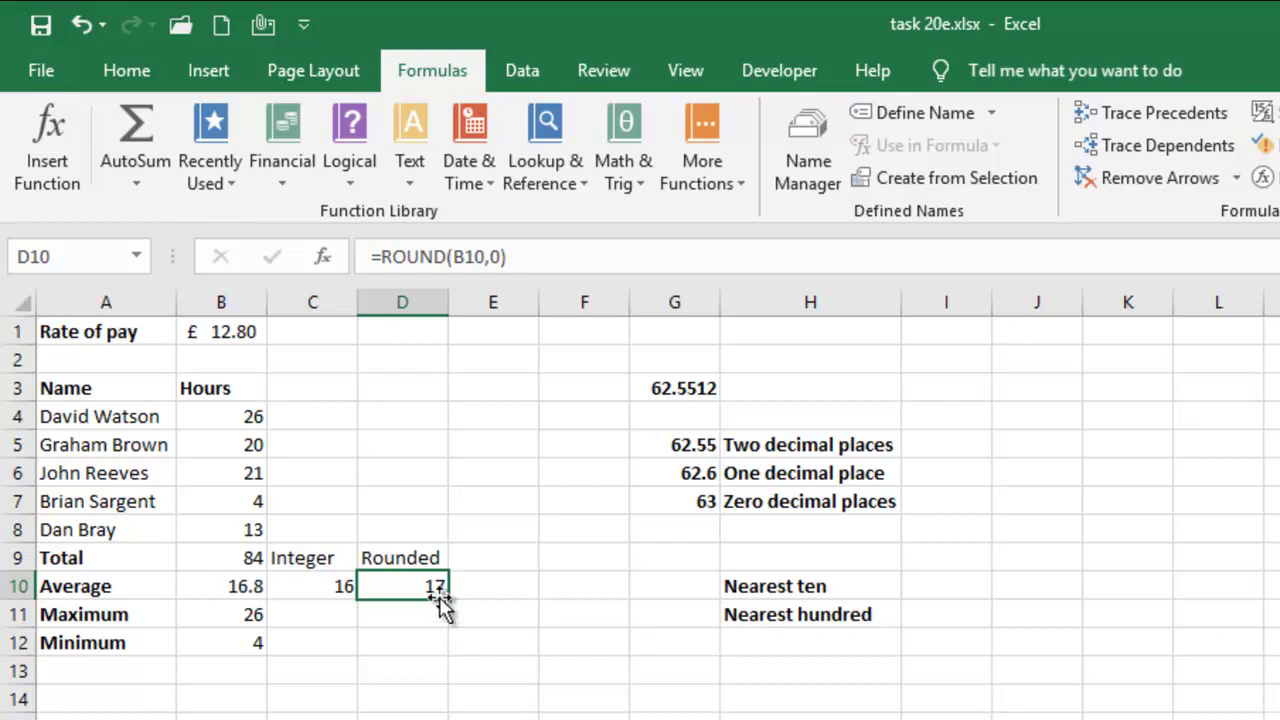
left_click_drag(697, 448, 823, 608)
left_click(768, 503)
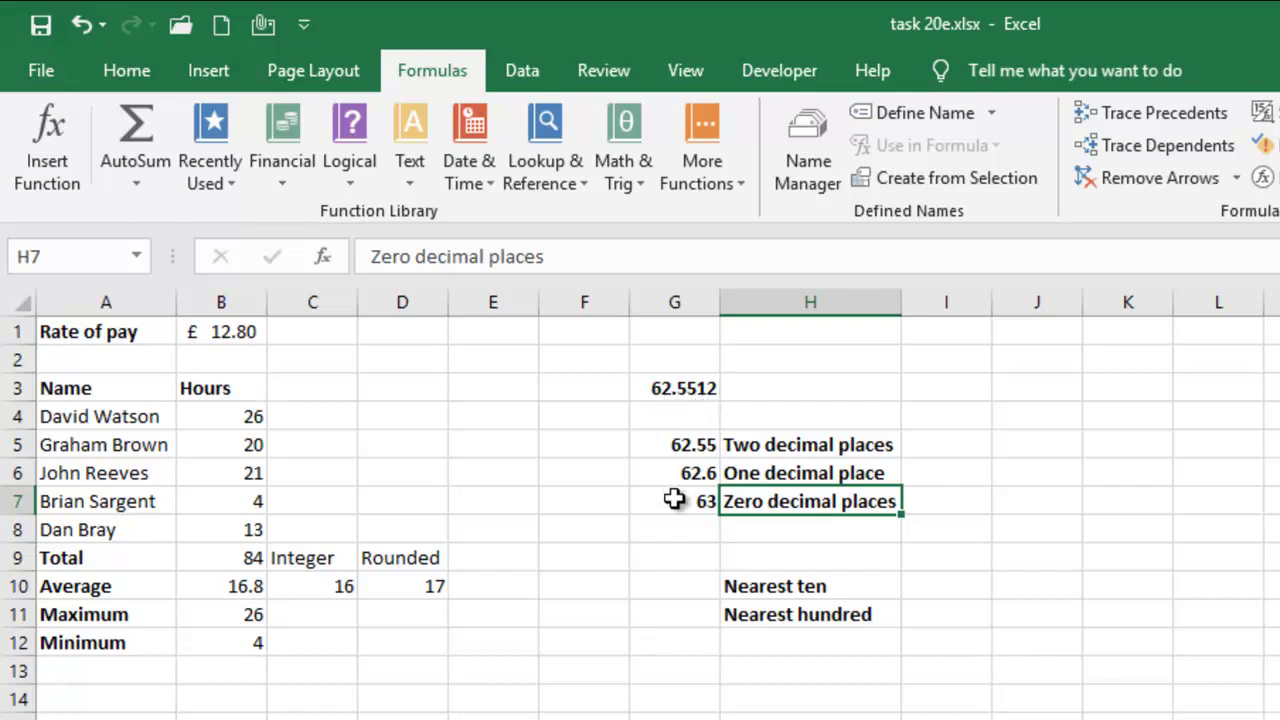
left_click(686, 447)
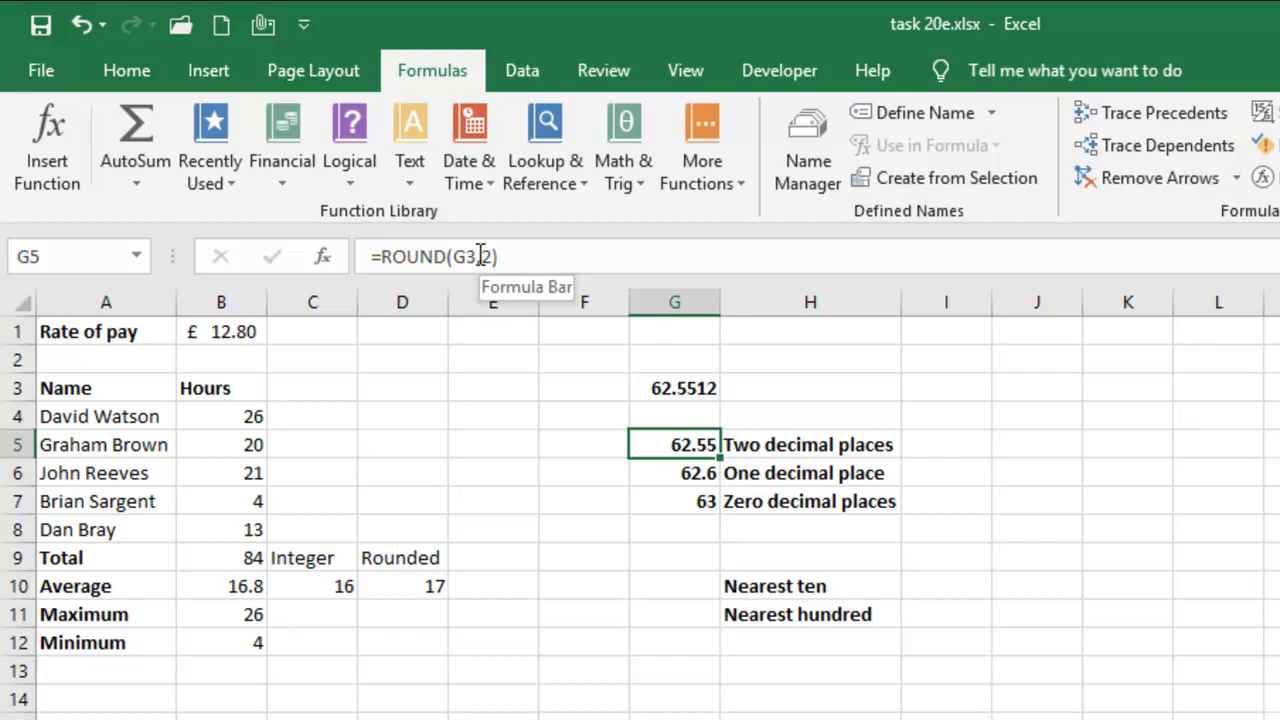
left_click(667, 472)
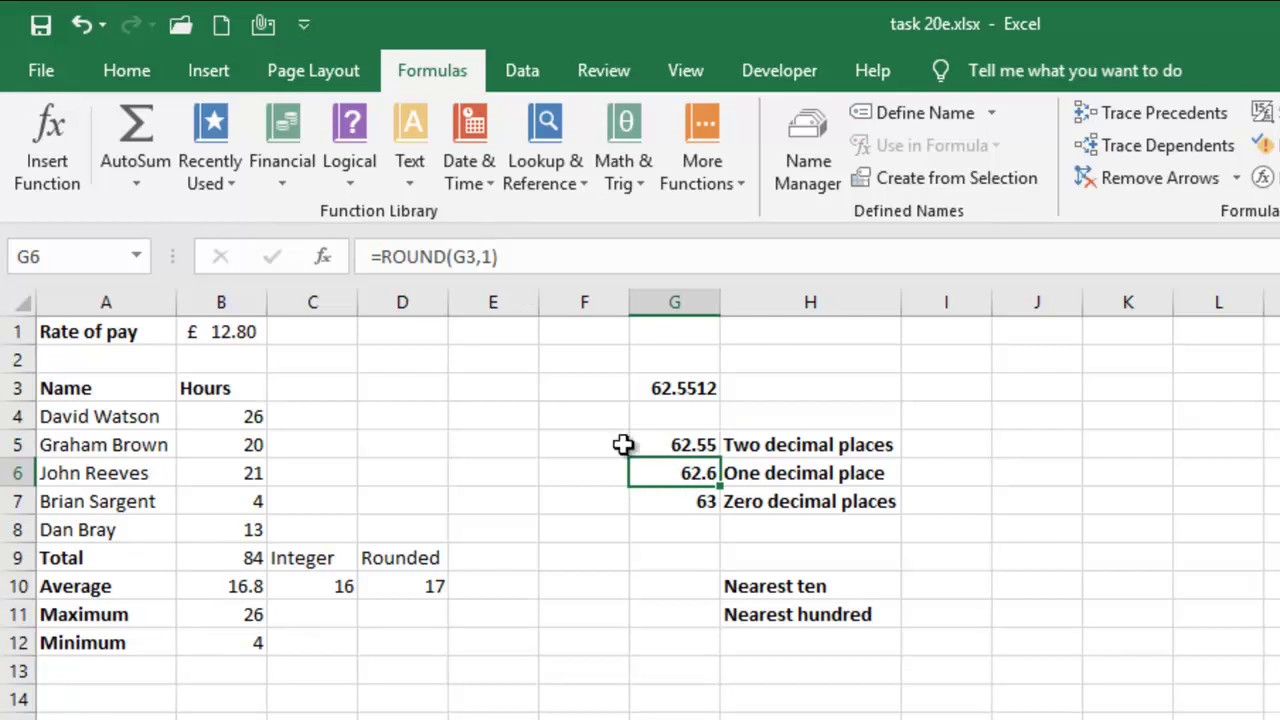
left_click(668, 510)
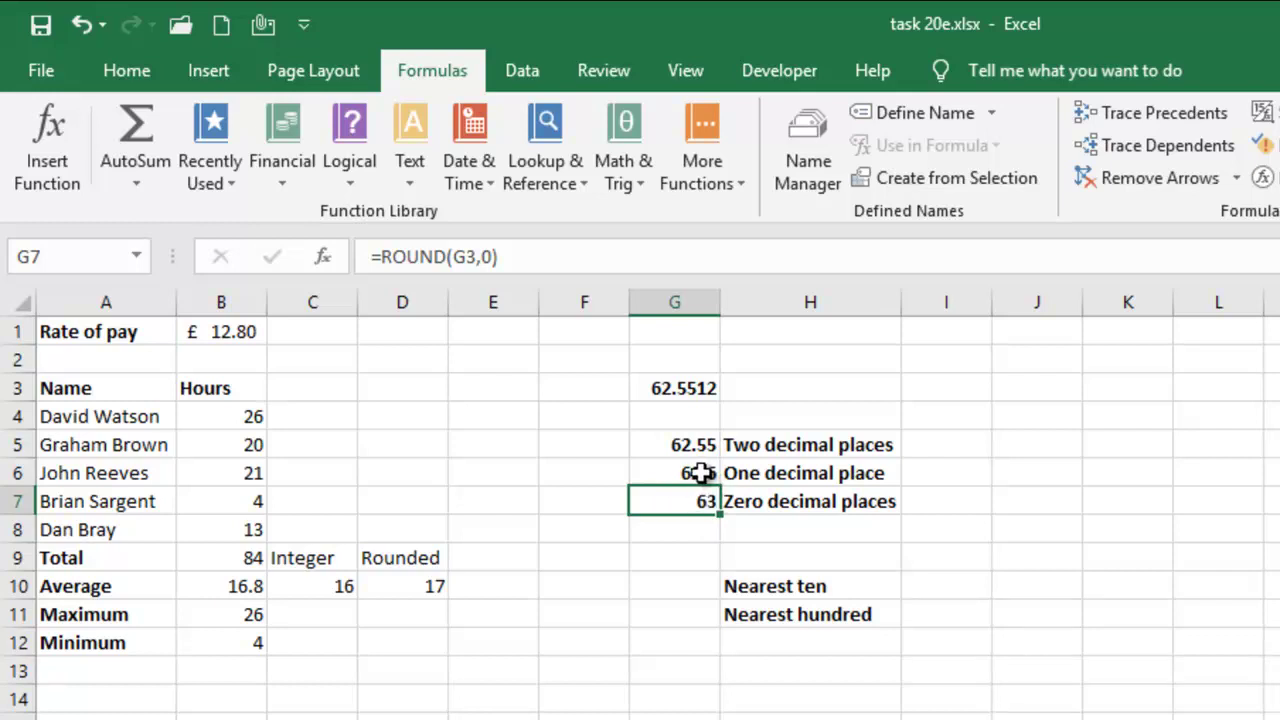
left_click(700, 473)
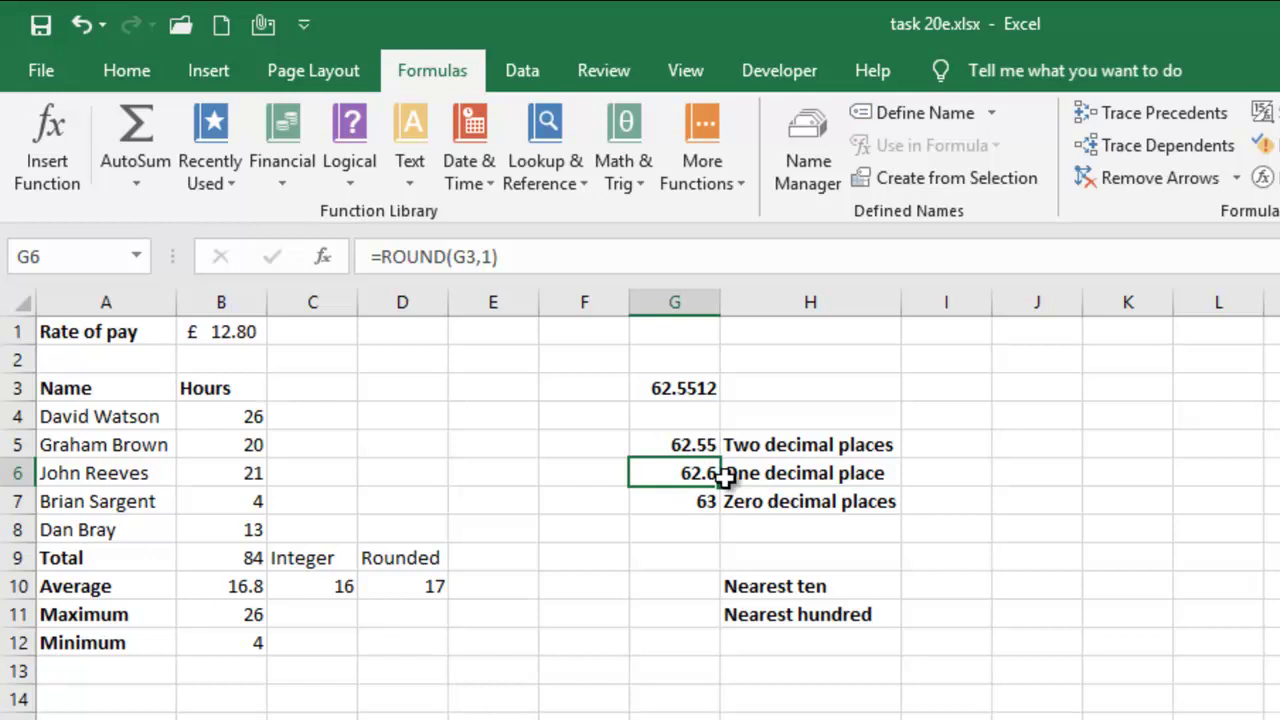
left_click(685, 504)
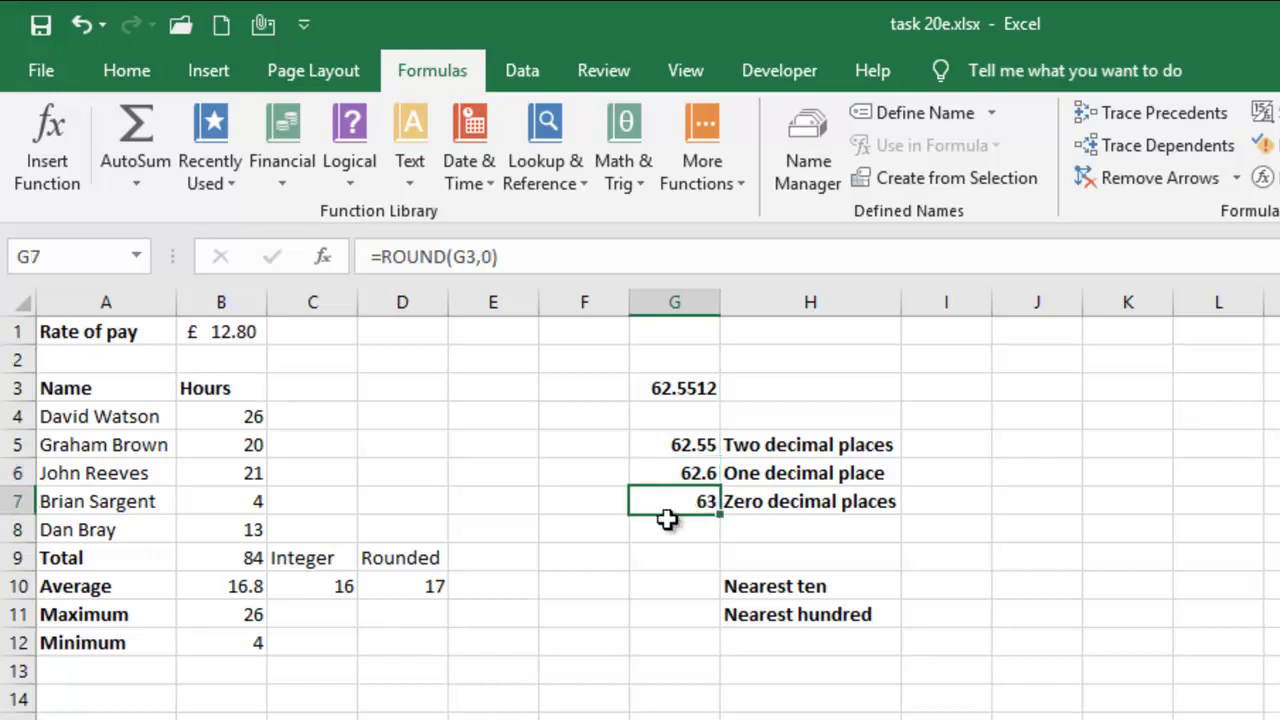
left_click(695, 590)
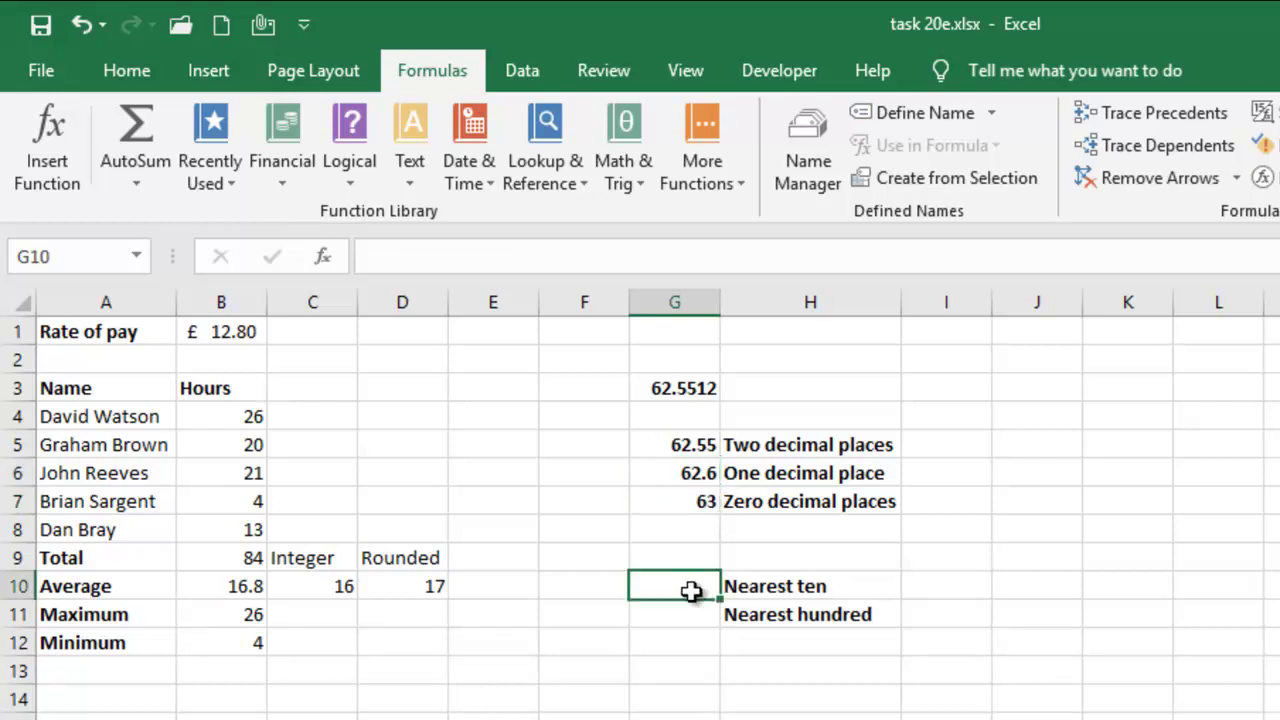
left_click(689, 499)
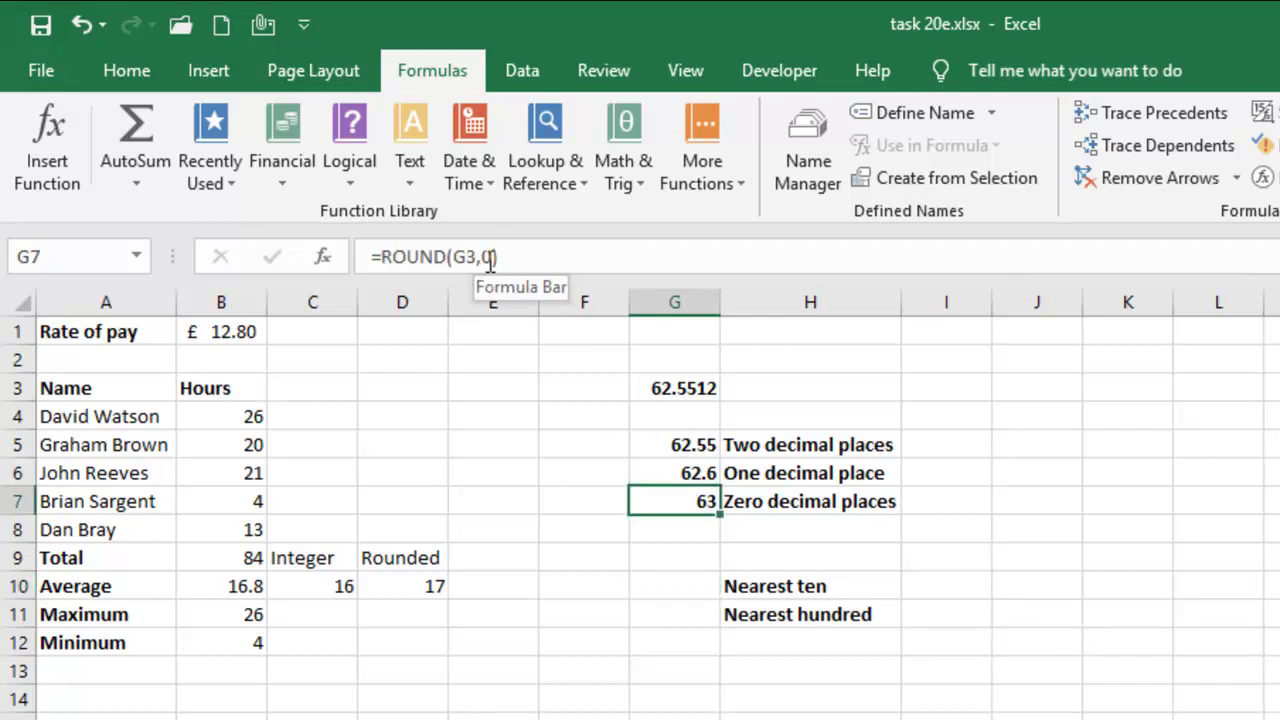
left_click(678, 590)
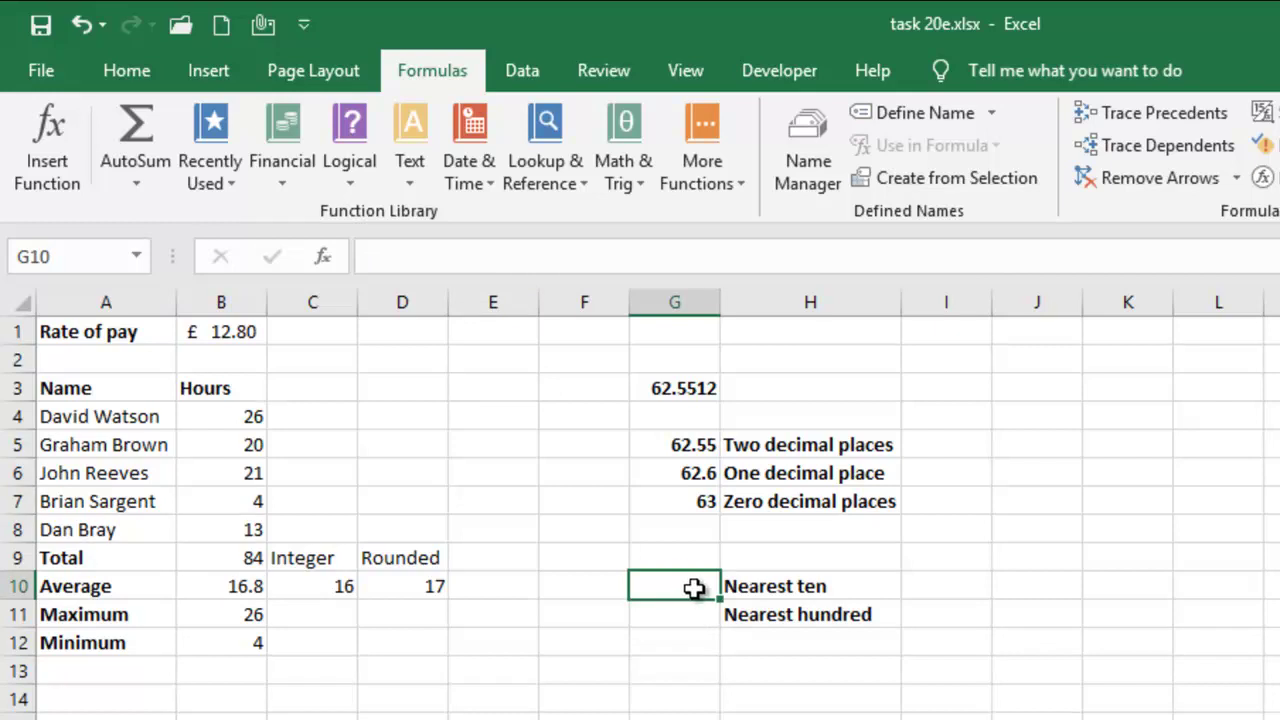
left_click(676, 621)
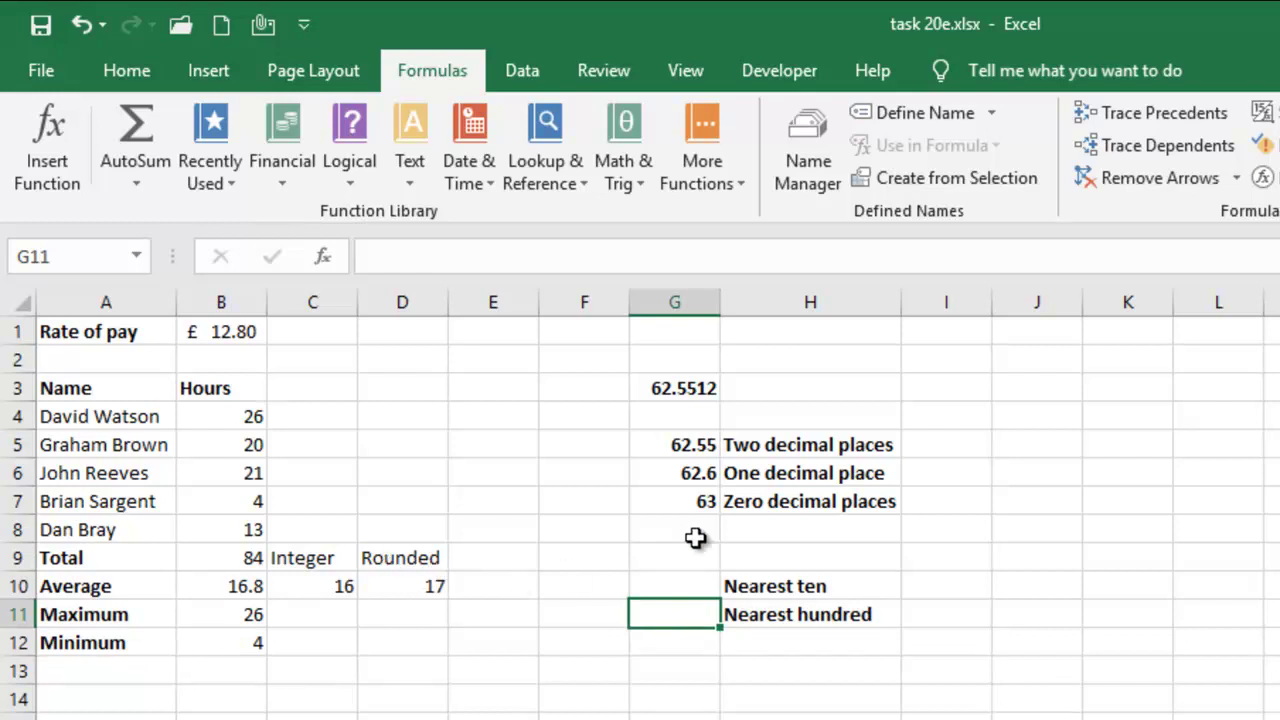
left_click_drag(337, 558, 433, 588)
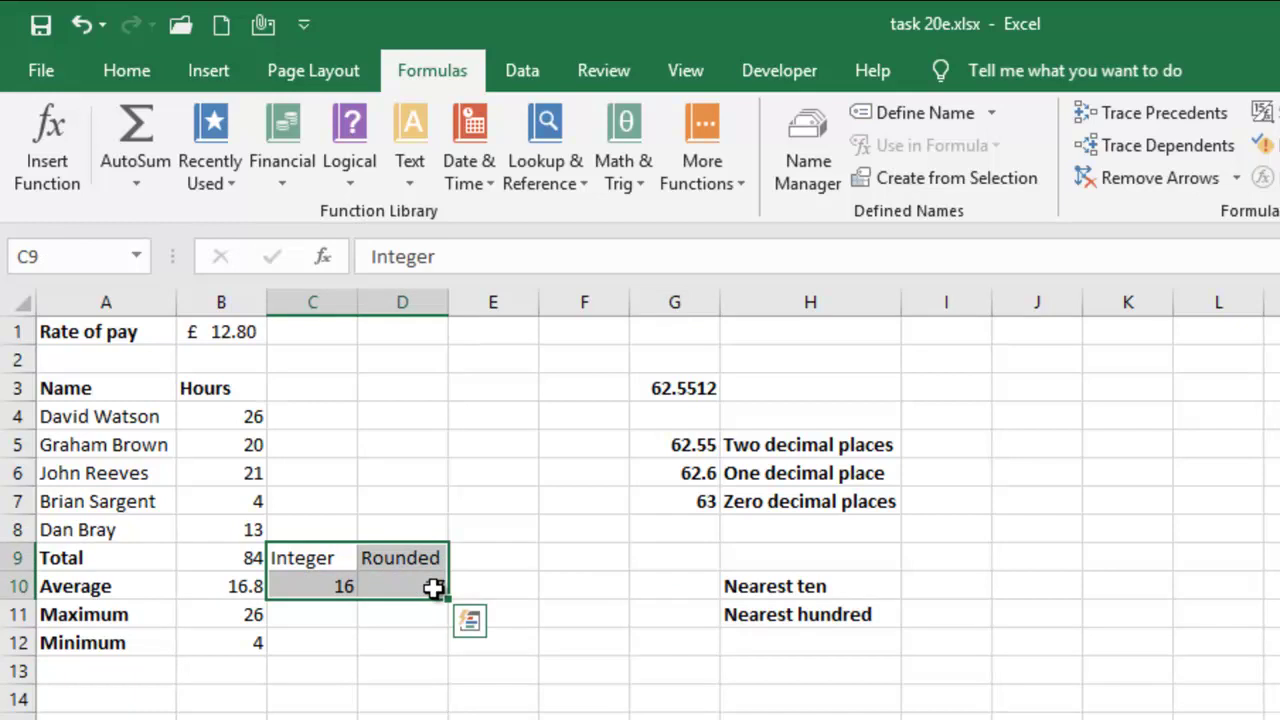
Step: Clear the Integer and Rounded headings and their formulas from cells C9:D10
key("Delete")
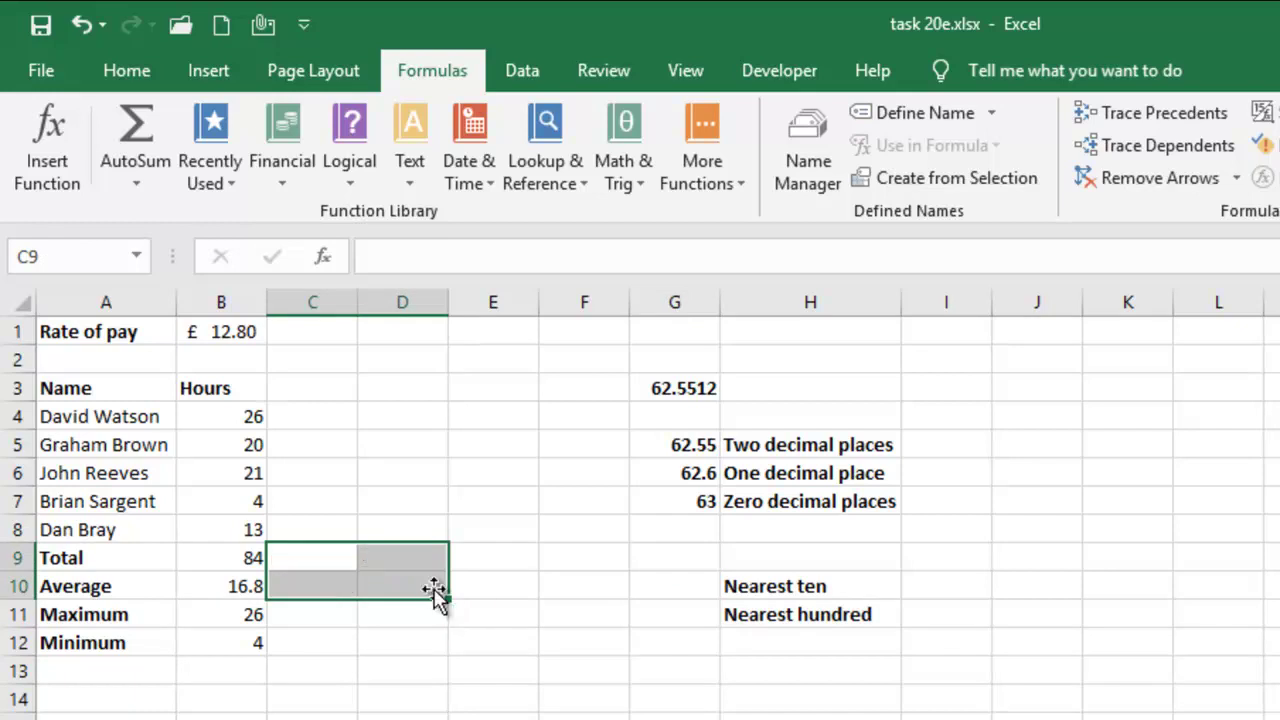
Step: Nest the average formula in B10 inside the INT function so it reads =INT(AVERAGE(B4:B8))
left_click(252, 590)
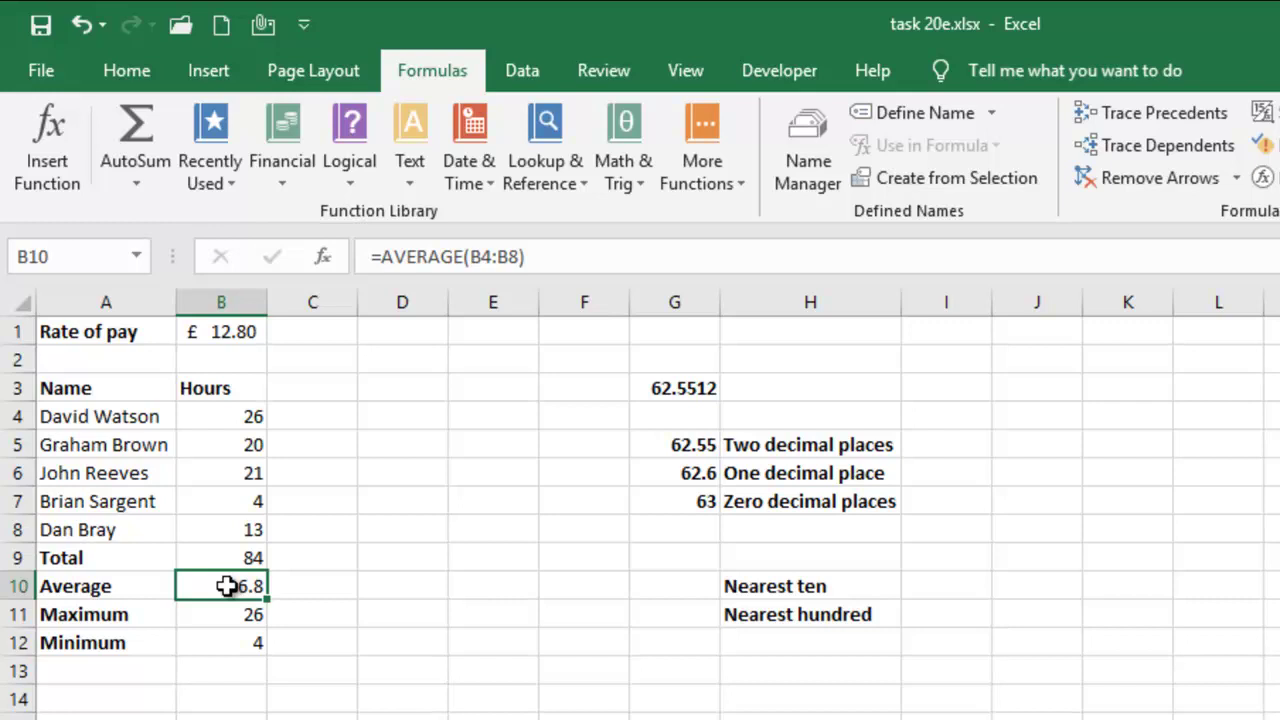
left_click(393, 257)
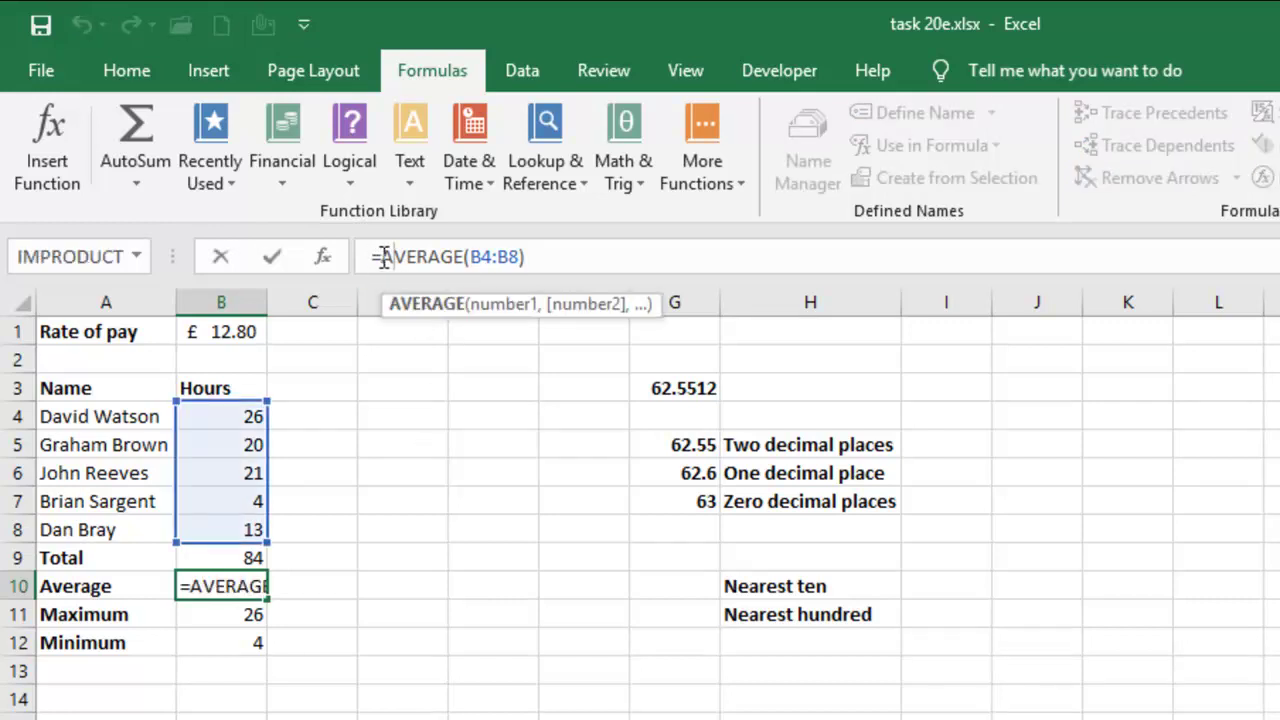
left_click(378, 257)
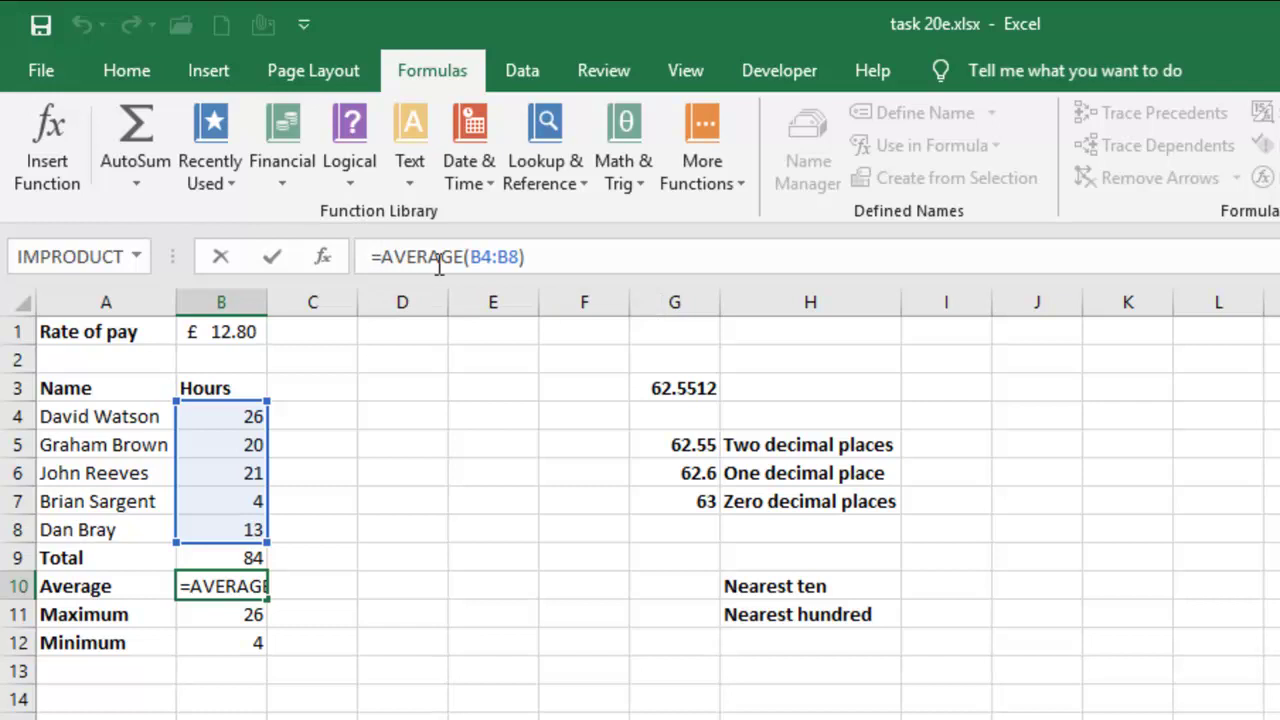
type("INT")
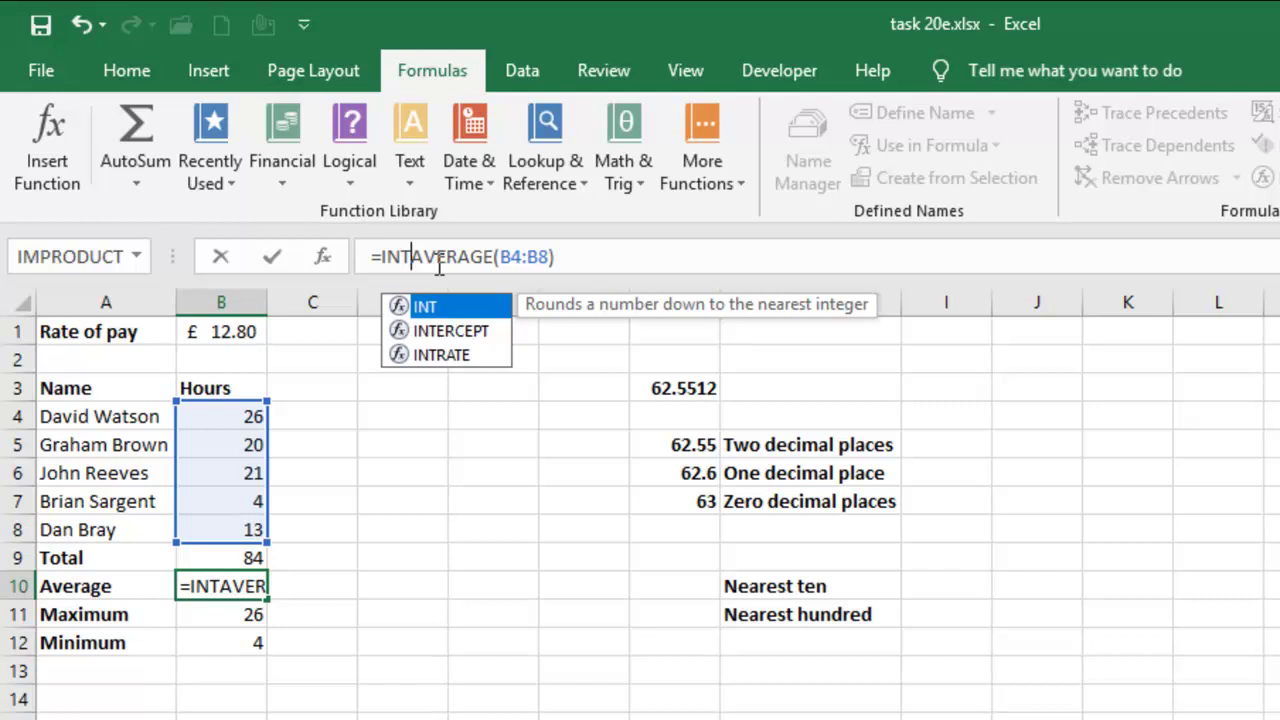
type("(")
left_click(607, 262)
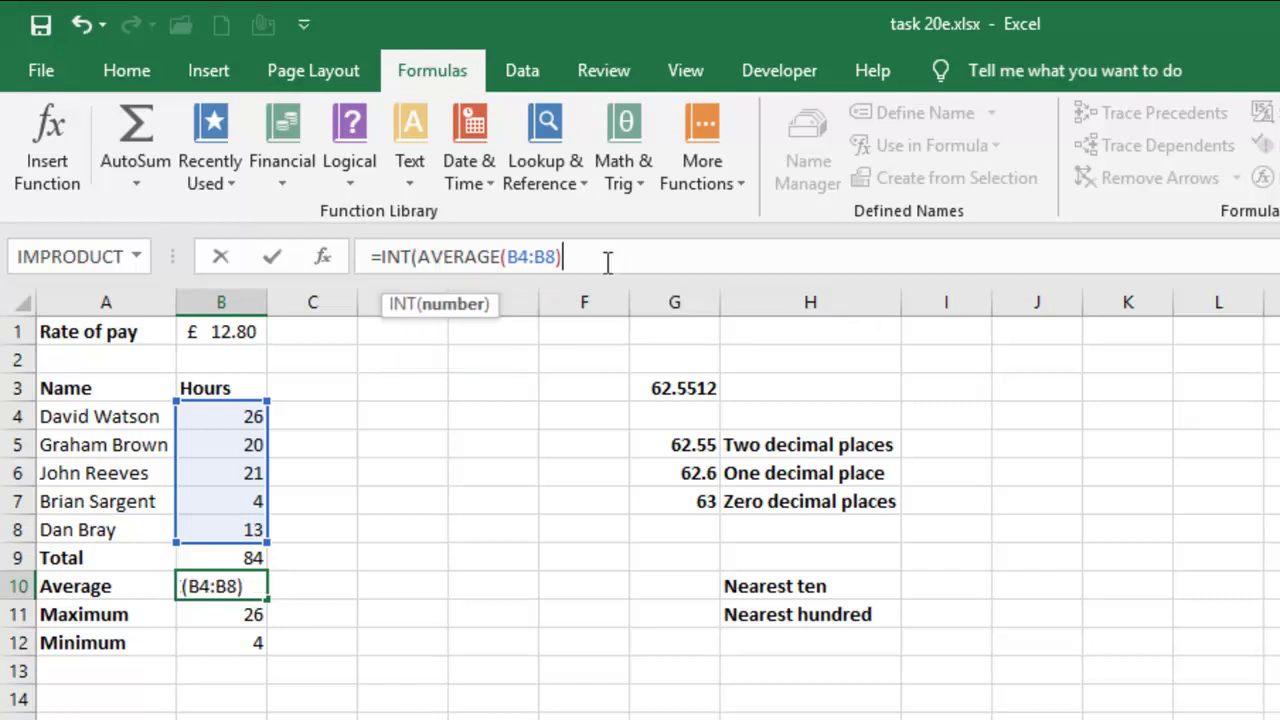
type(")")
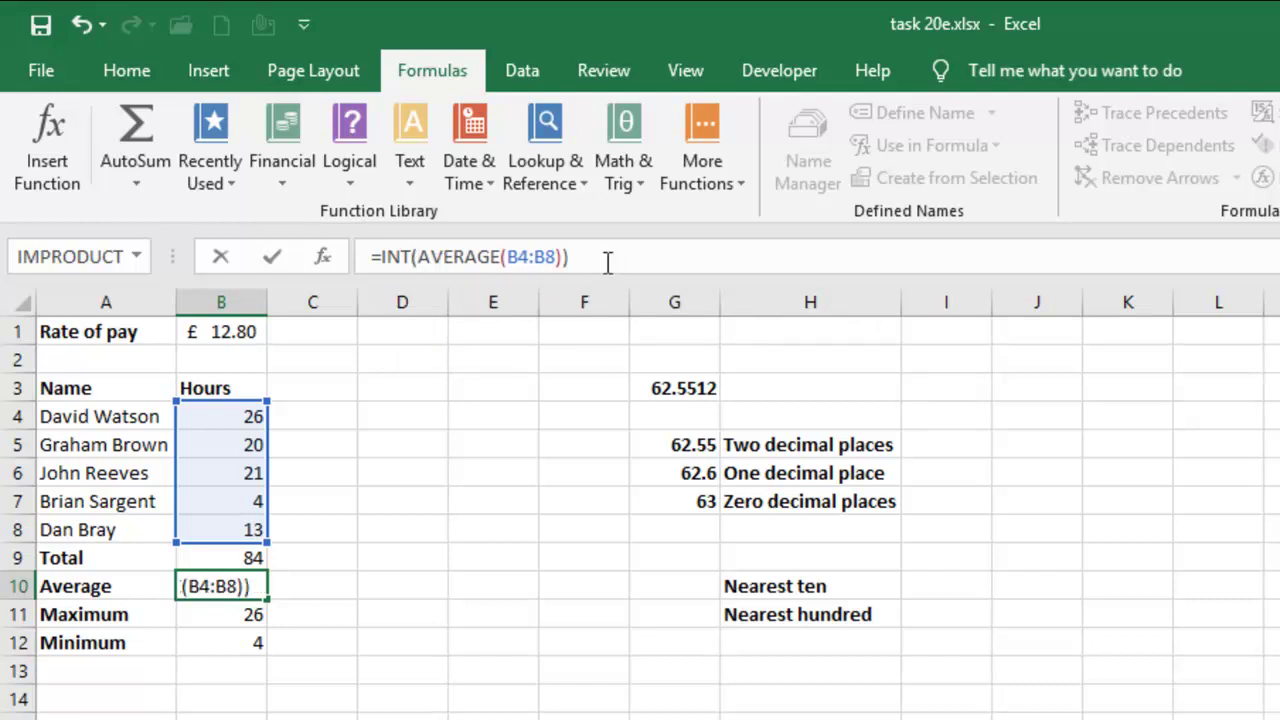
key("Return")
Step: Replace the INT function in B10 with ROUND to zero decimal places, making the formula =ROUND(AVERAGE(B4:B8),0)
left_click(245, 591)
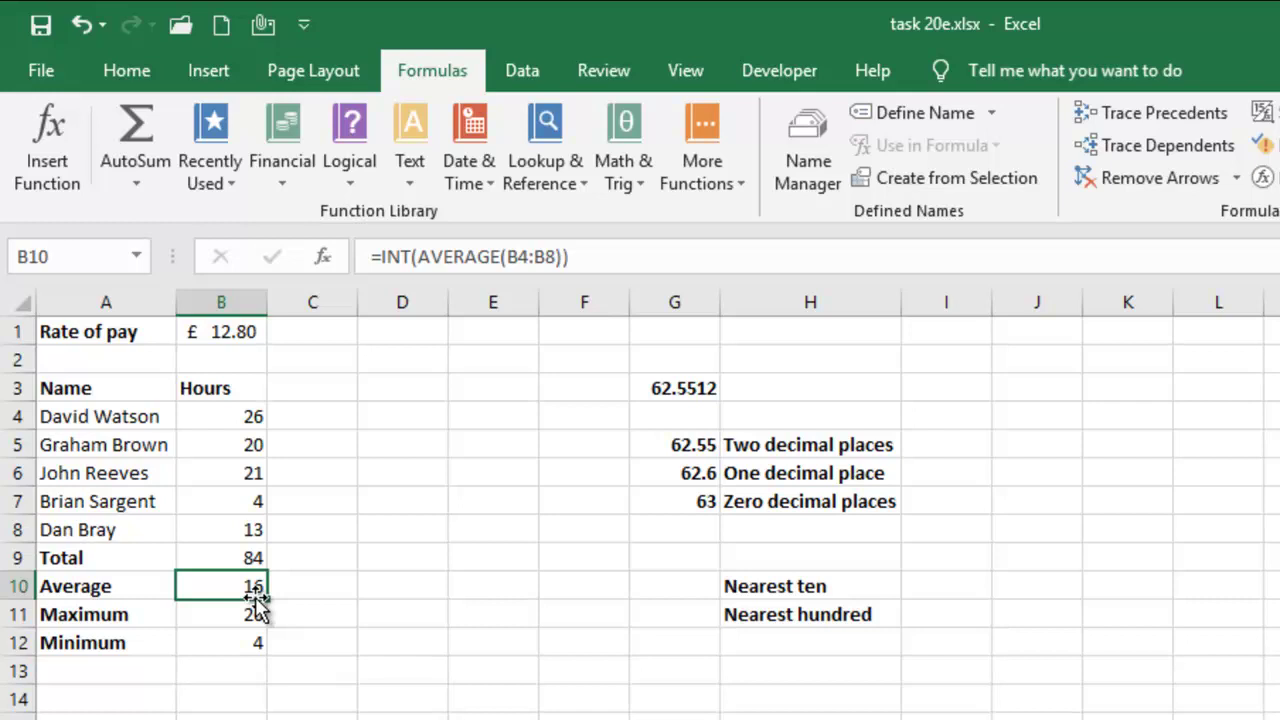
left_click(418, 256)
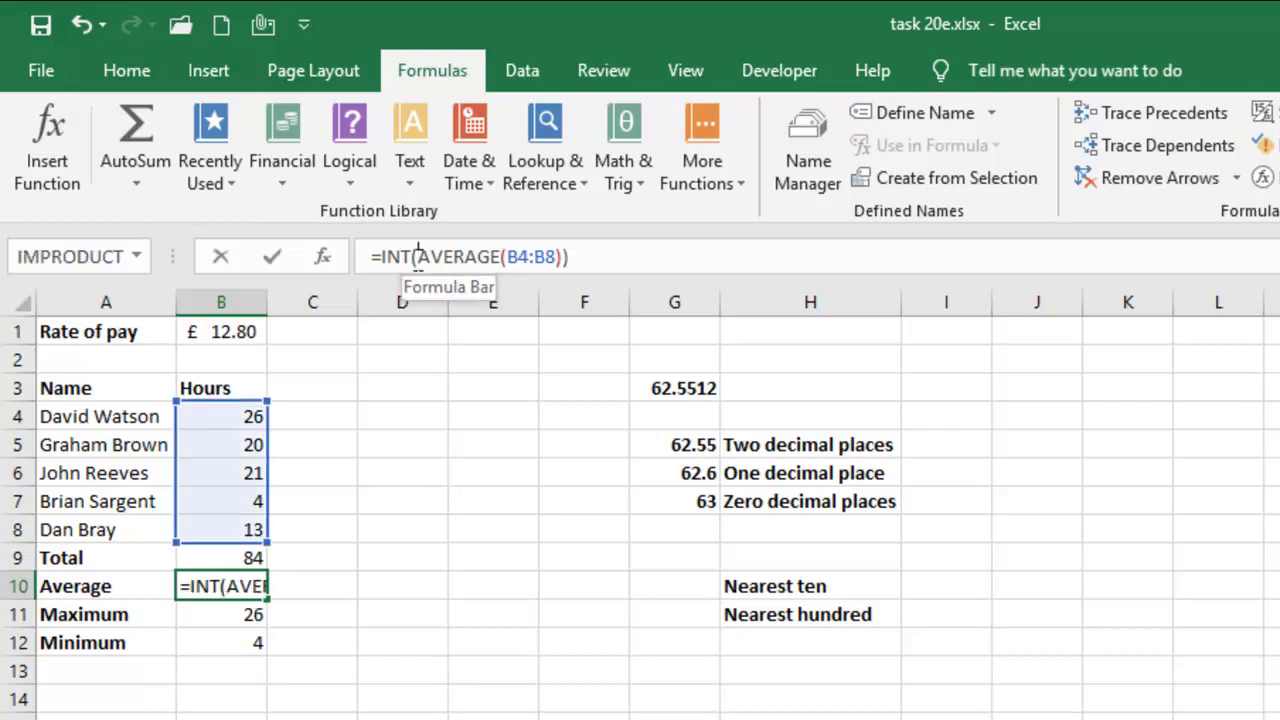
key("BackSpace")
key("BackSpace")
key("BackSpace")
key("BackSpace")
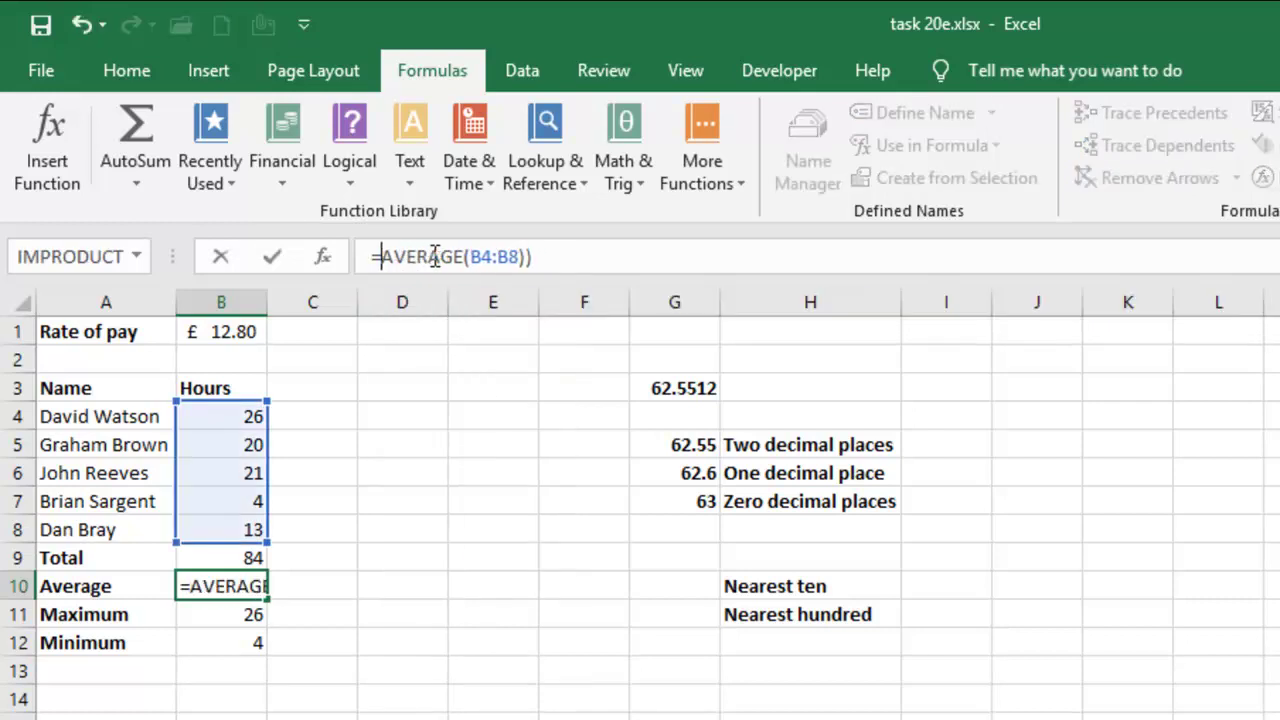
left_click(555, 257)
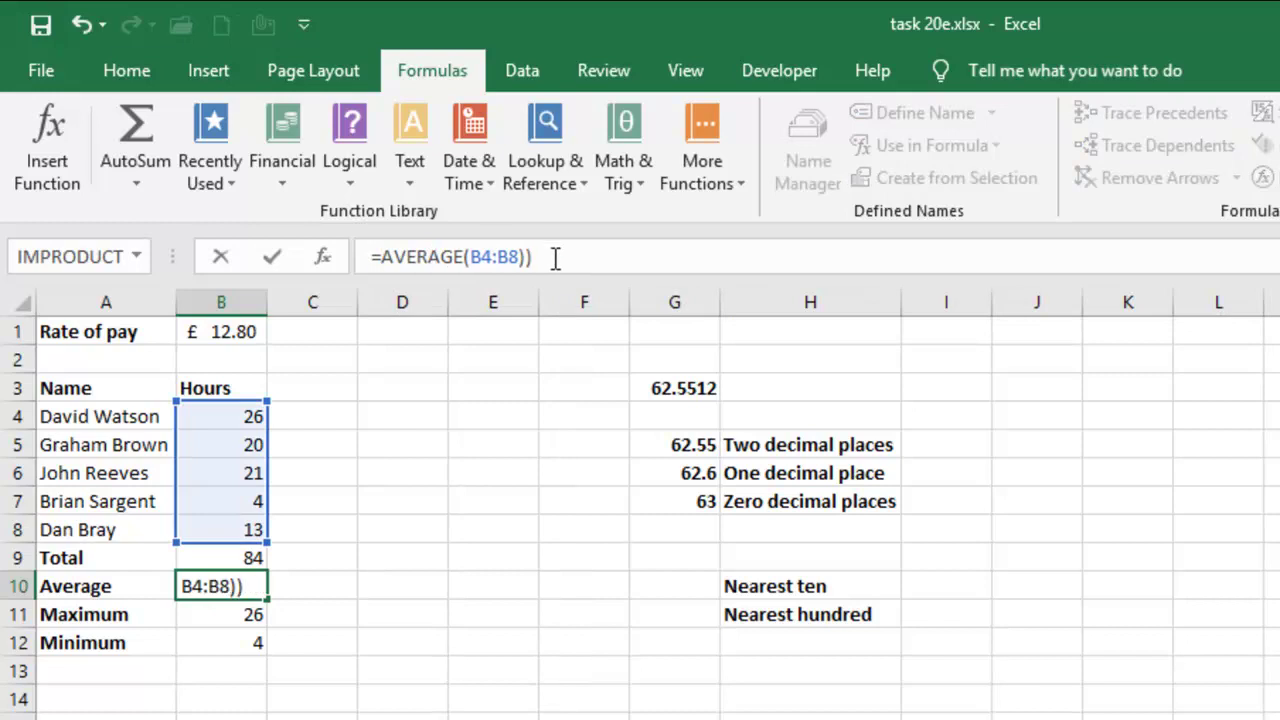
key("BackSpace")
left_click(386, 260)
type("ROU")
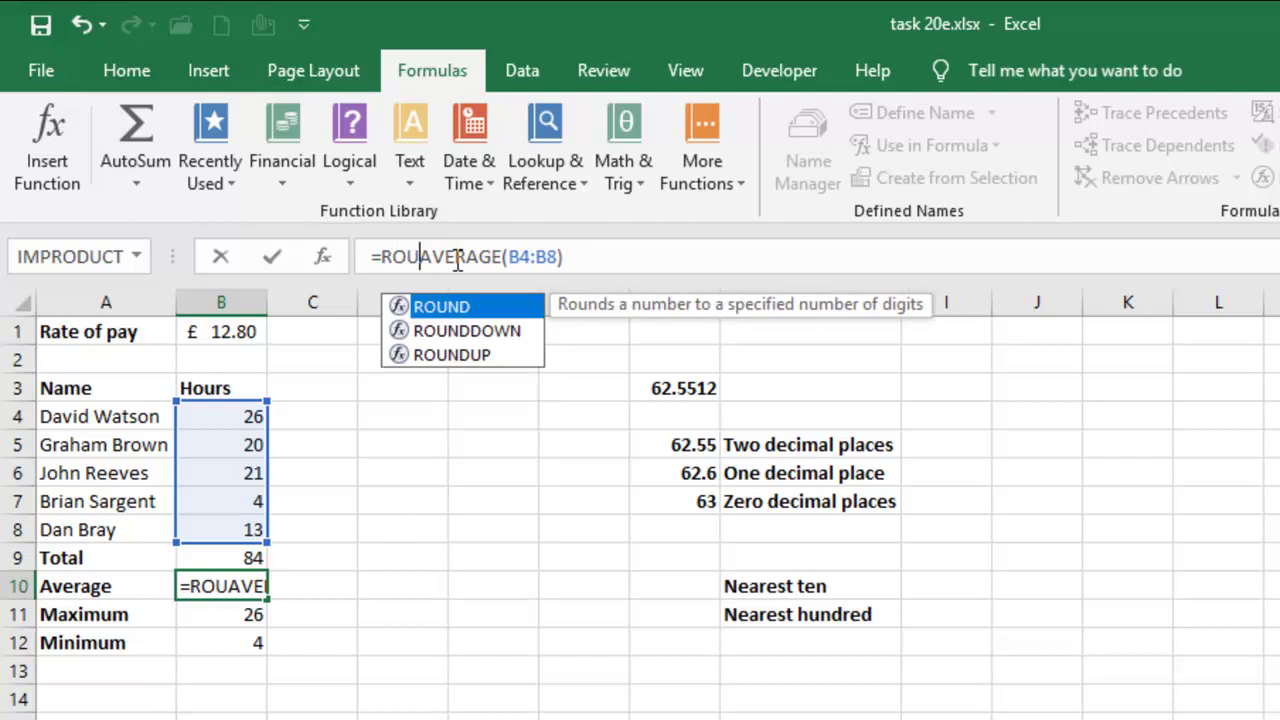
type("ND")
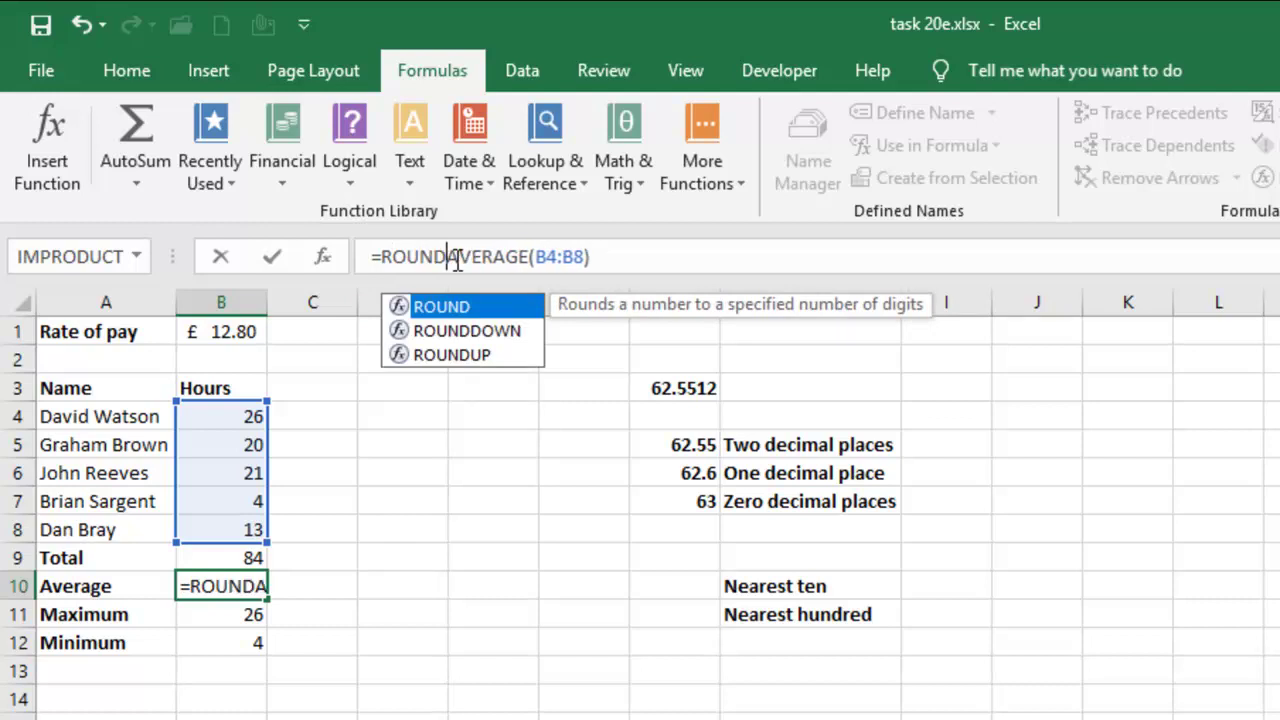
type("(")
left_click(606, 258)
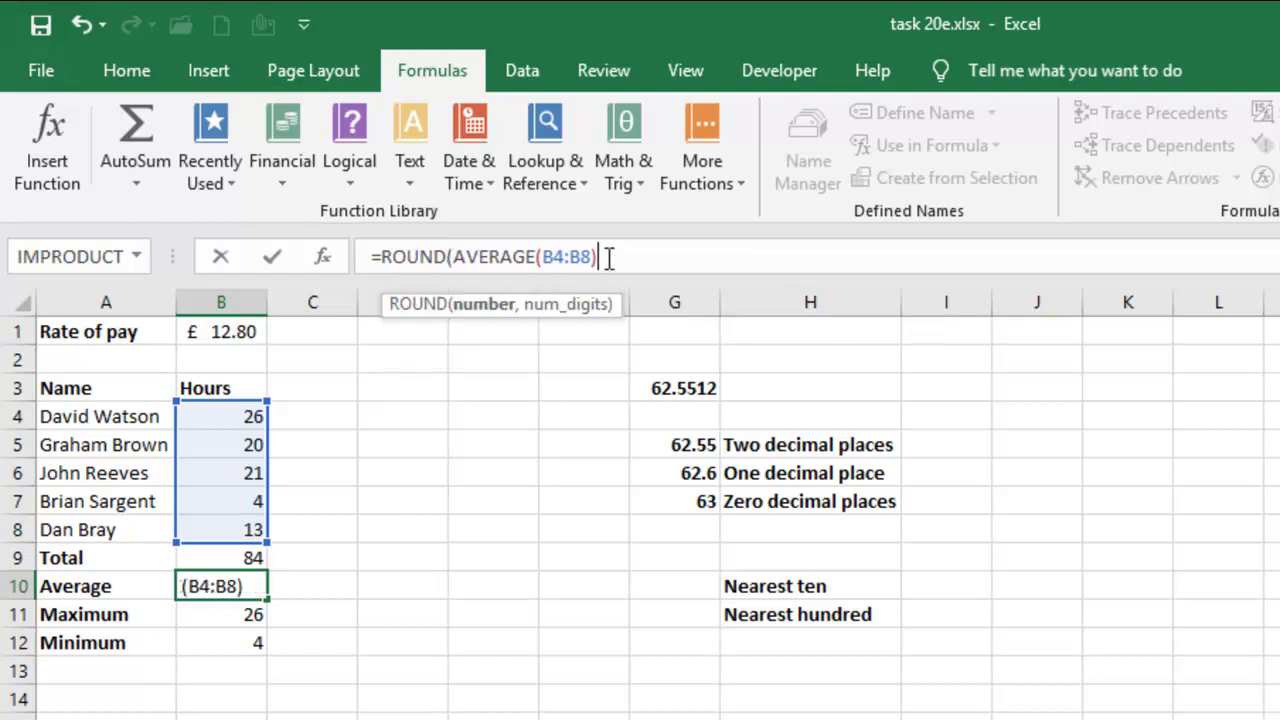
type(",")
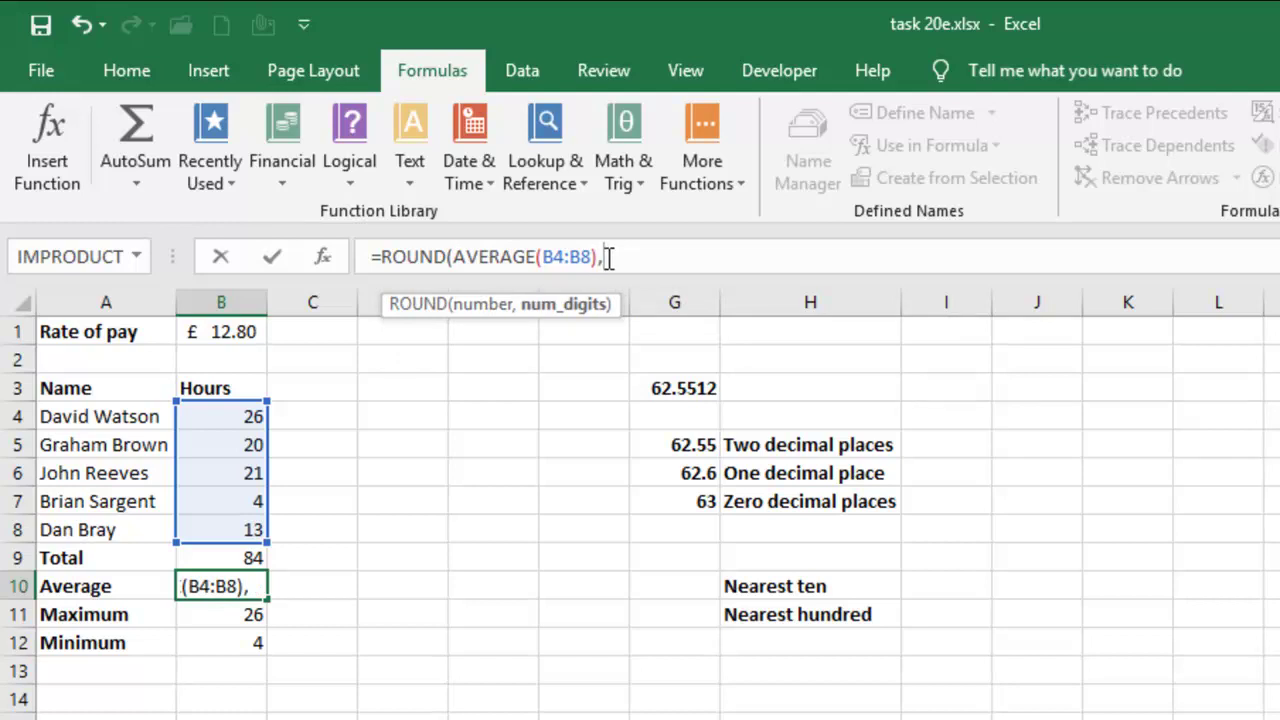
type("0)")
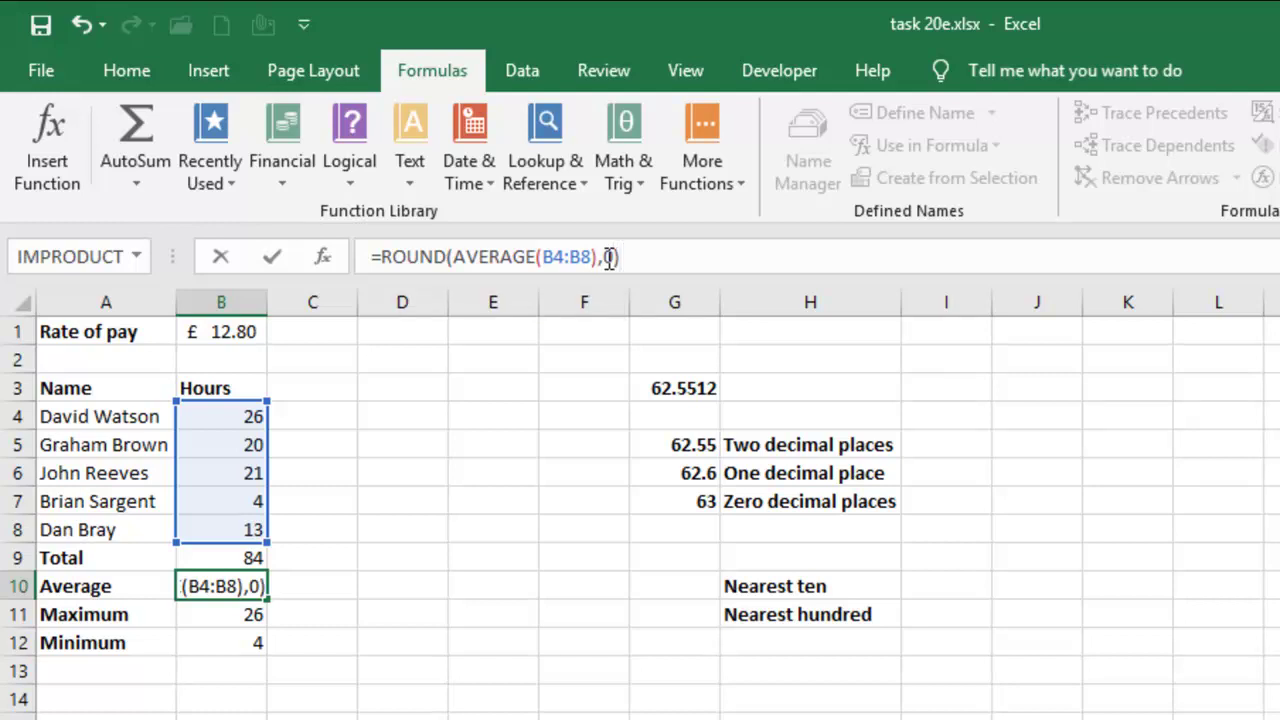
key("Return")
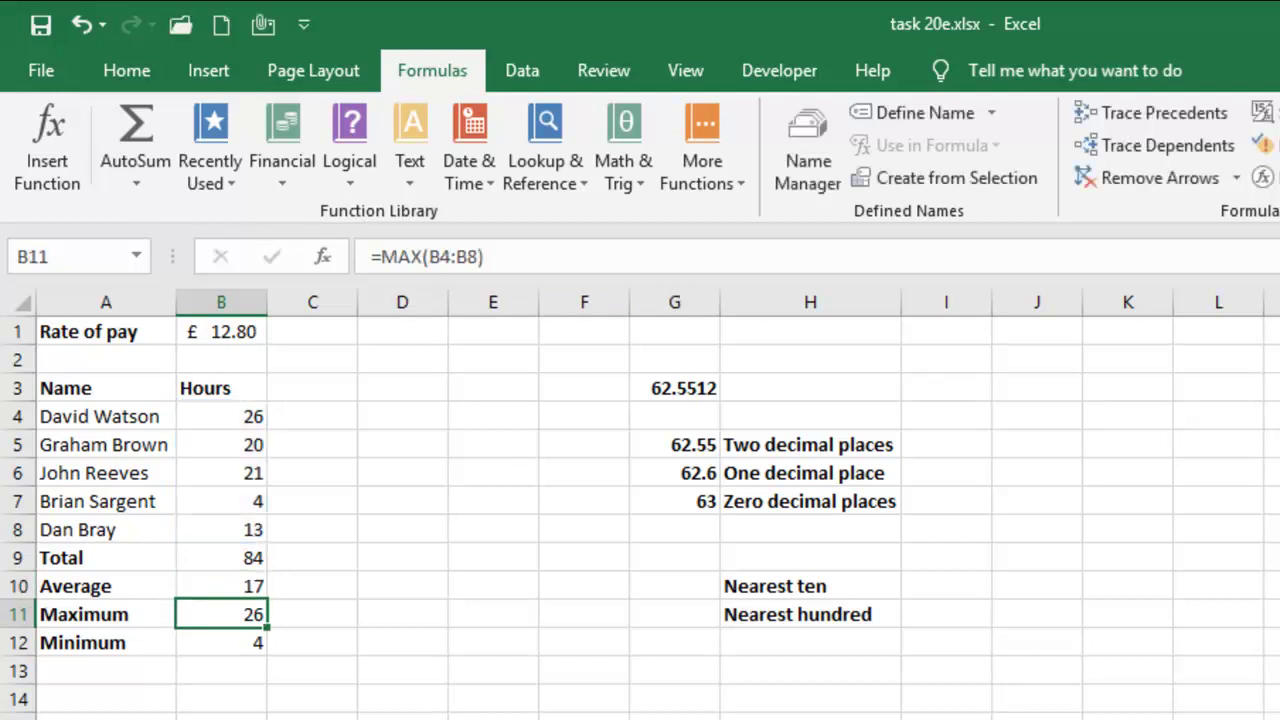
left_click(233, 586)
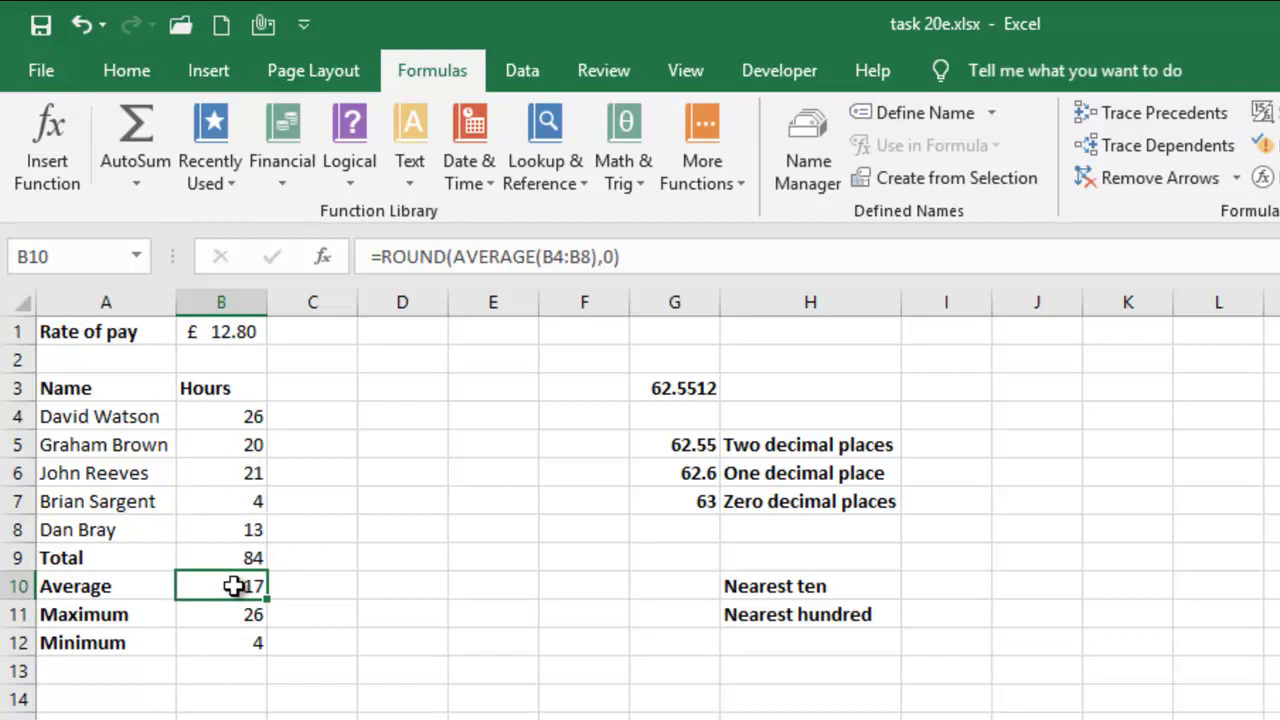